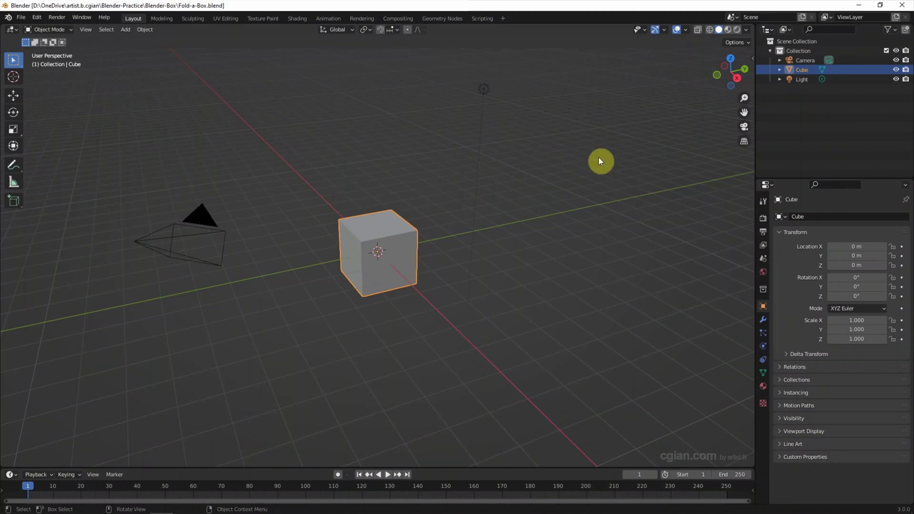
# Step: Box-select the default camera, light and cube and delete them
pyautogui.moveTo(601, 77); pyautogui.dragTo(98, 384)
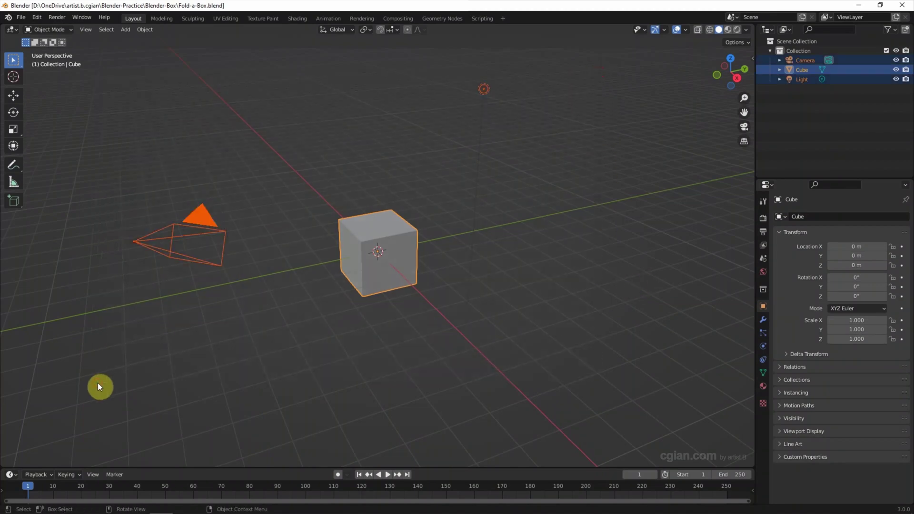
pyautogui.press('Delete')
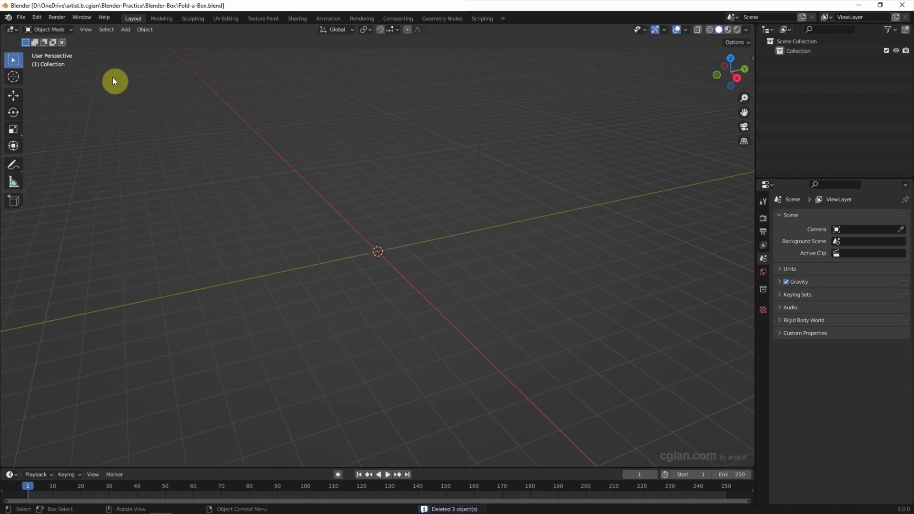
# Step: Add a plane mesh at the origin and zoom the view onto it
pyautogui.click(125, 36)
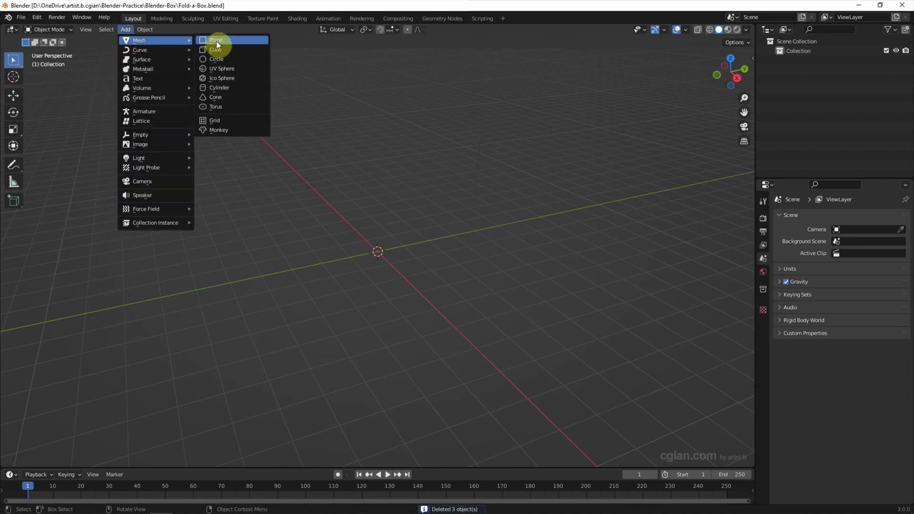
pyautogui.click(216, 41)
pyautogui.moveTo(270, 99); pyautogui.dragTo(288, 190, button='middle')
pyautogui.scroll(3, 288, 190)
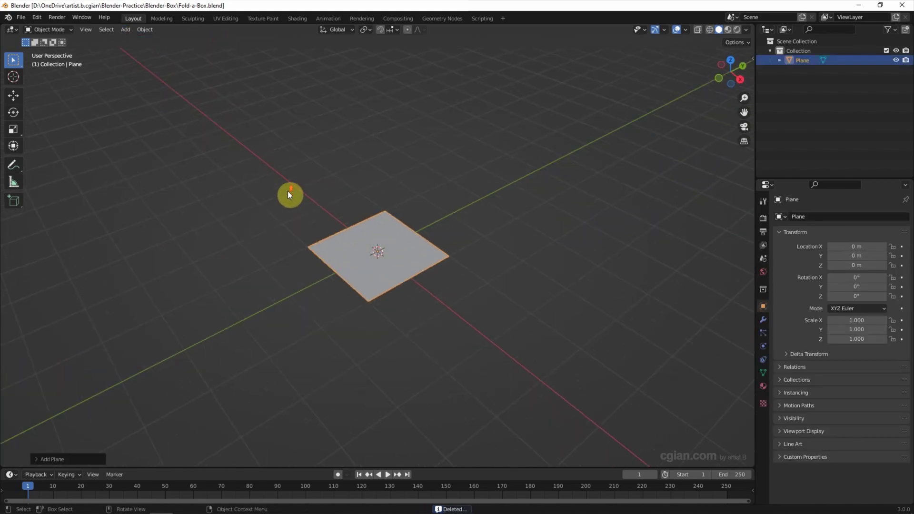
# Step: Rename the Plane object to 'box' in the Outliner
pyautogui.click(807, 60)
pyautogui.doubleClick(807, 60)
pyautogui.write('box')
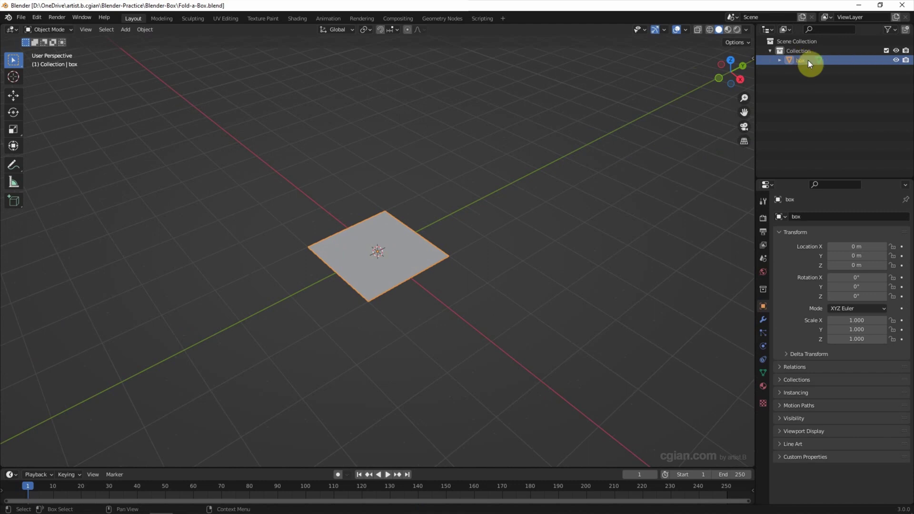
pyautogui.press('Return')
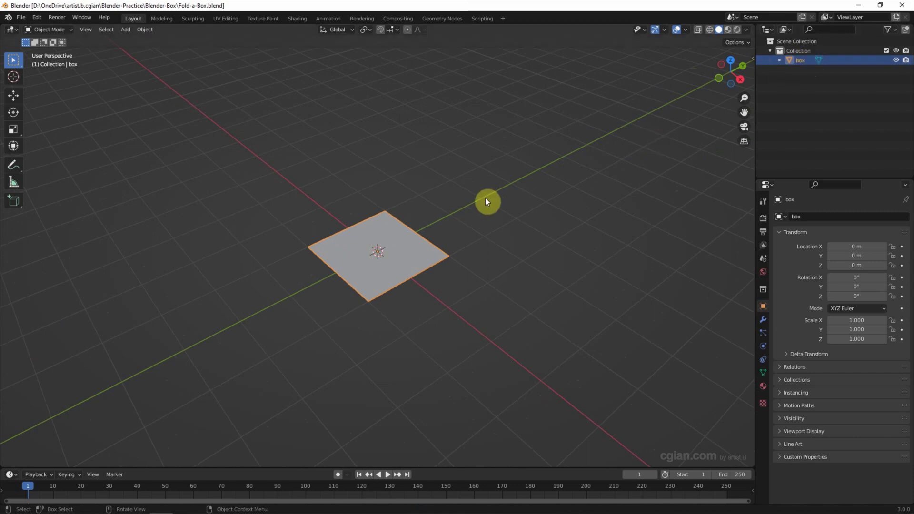
# Step: Put the plane in Edit Mode with edge selection
pyautogui.click(54, 29)
pyautogui.click(56, 48)
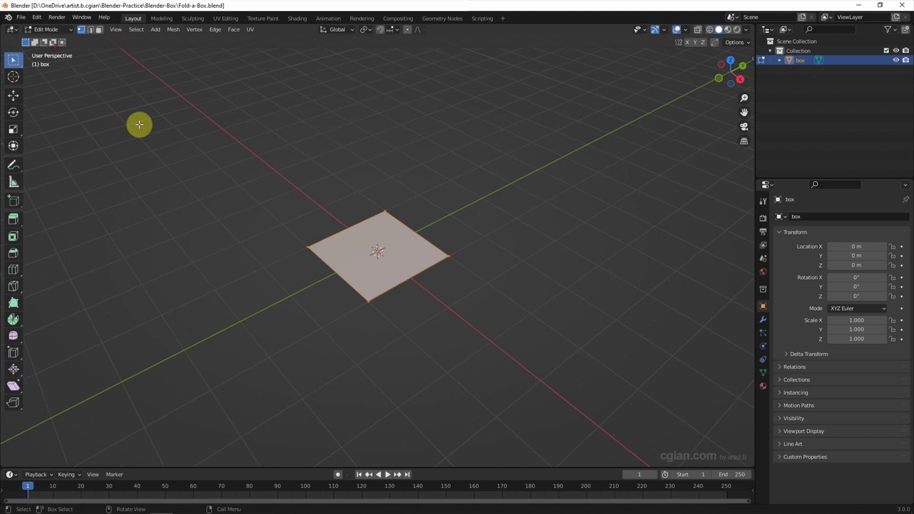
pyautogui.moveTo(139, 125); pyautogui.dragTo(155, 136, button='middle')
pyautogui.click(90, 29)
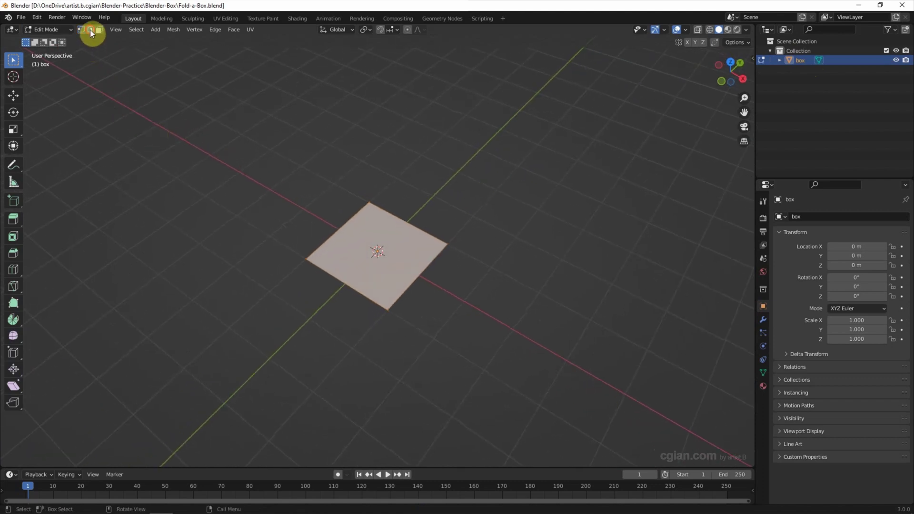
# Step: With snapping on, extrude the upper-right edge 2 m along Y into a second square
pyautogui.click(431, 222)
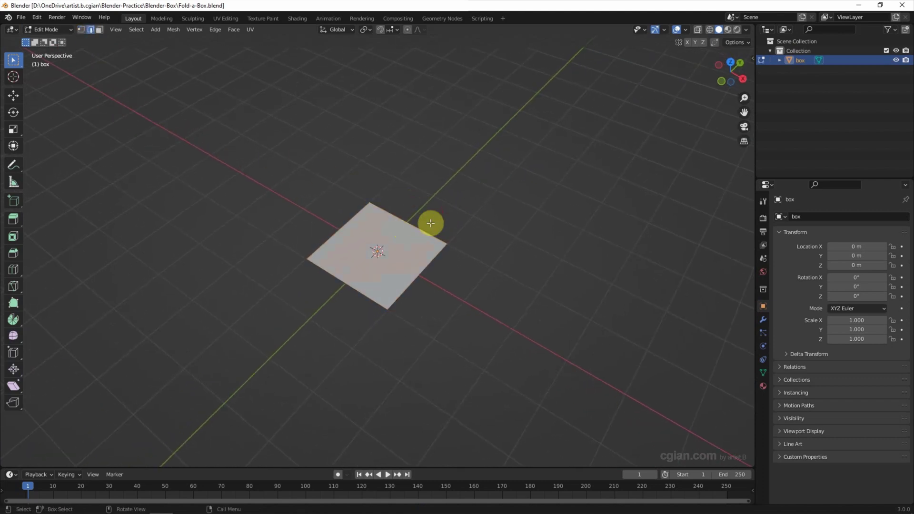
pyautogui.scroll(3, 422, 245)
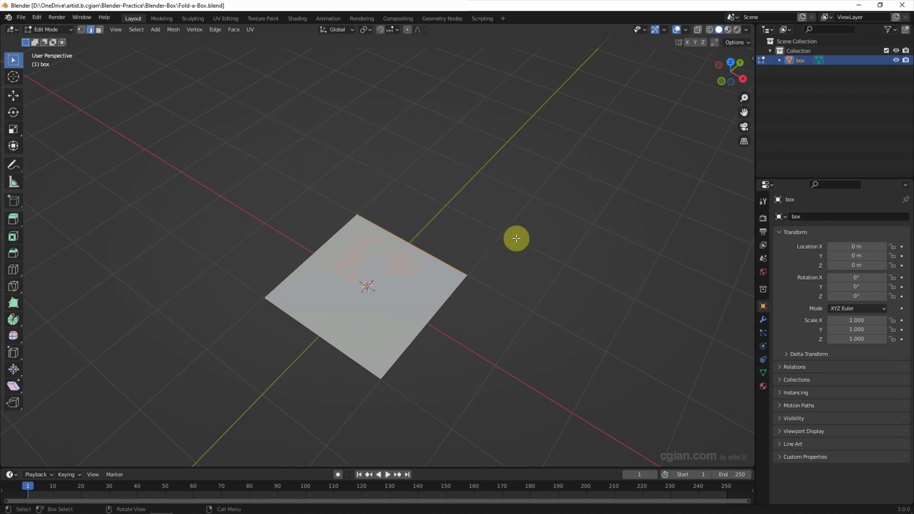
pyautogui.press('e')
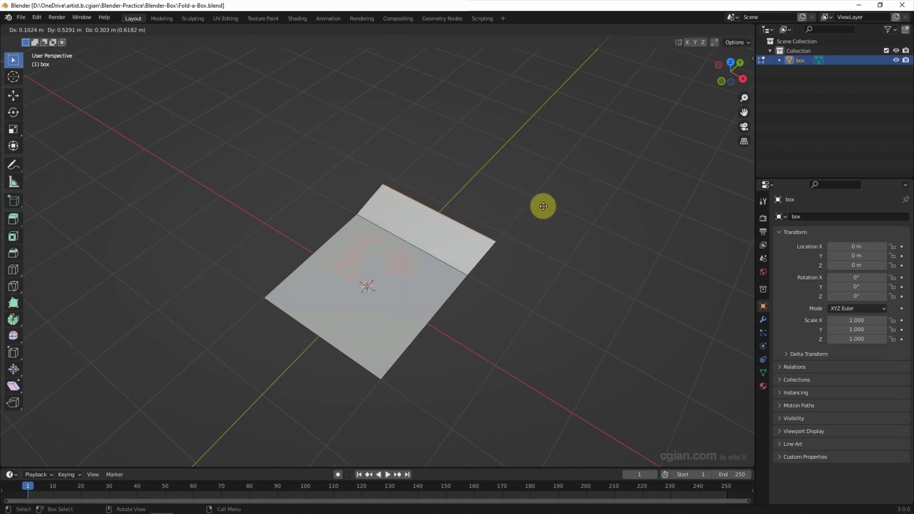
pyautogui.rightClick(543, 206)
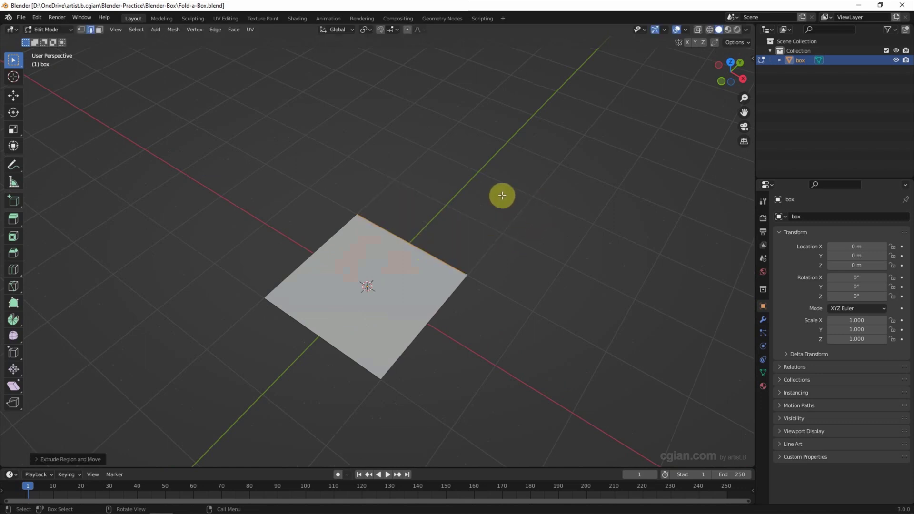
pyautogui.click(380, 30)
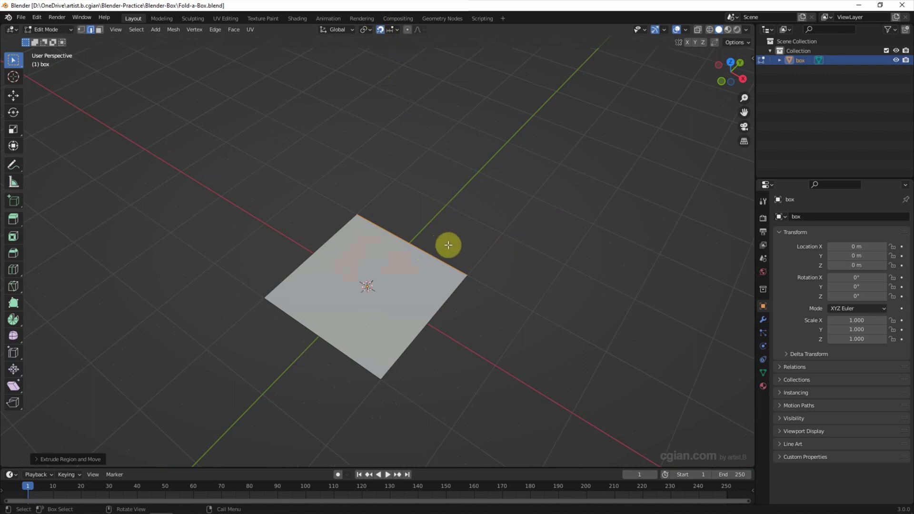
pyautogui.press('e')
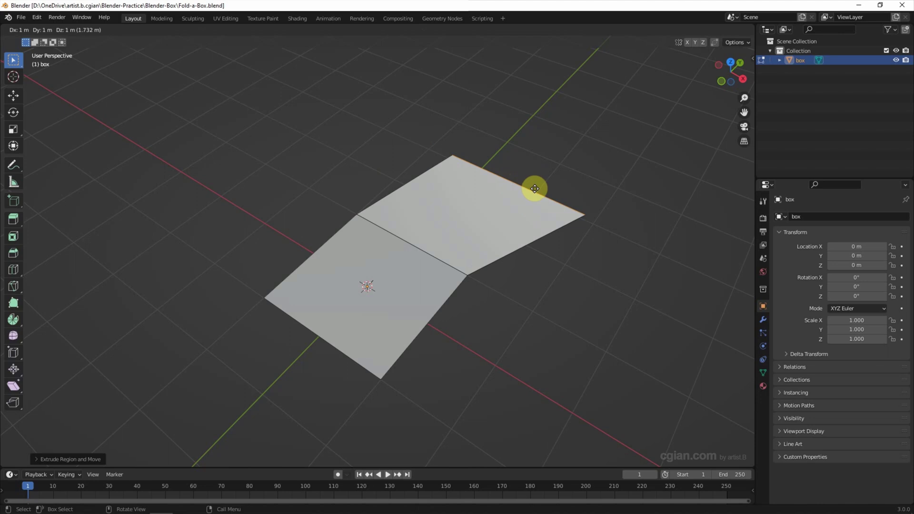
pyautogui.press('y')
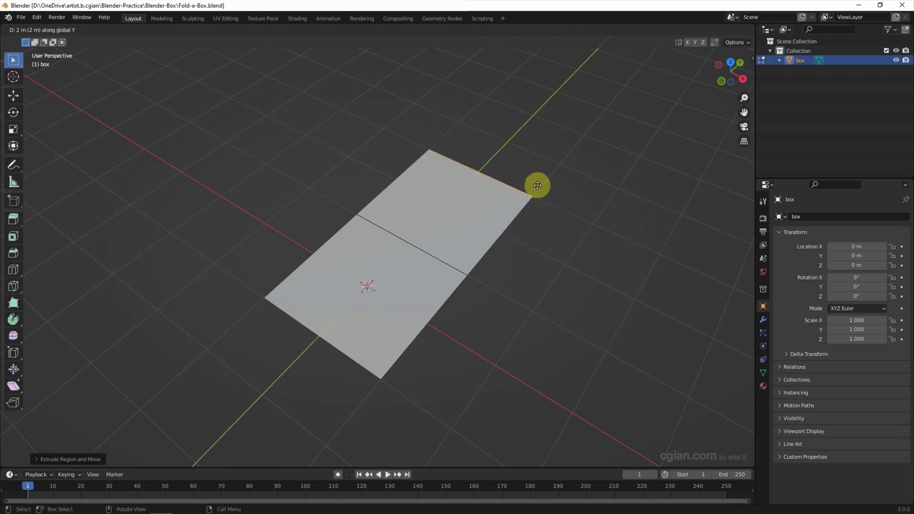
pyautogui.click(537, 185)
# Step: Extend the strip along Y with a third square and a fourth square at -2 m
pyautogui.moveTo(491, 267); pyautogui.dragTo(493, 238, button='middle')
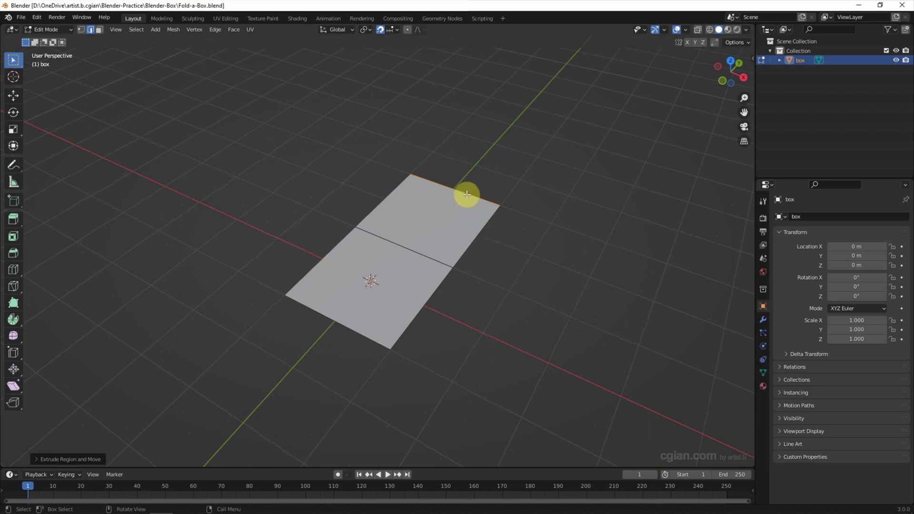
pyautogui.press('g')
pyautogui.press('y')
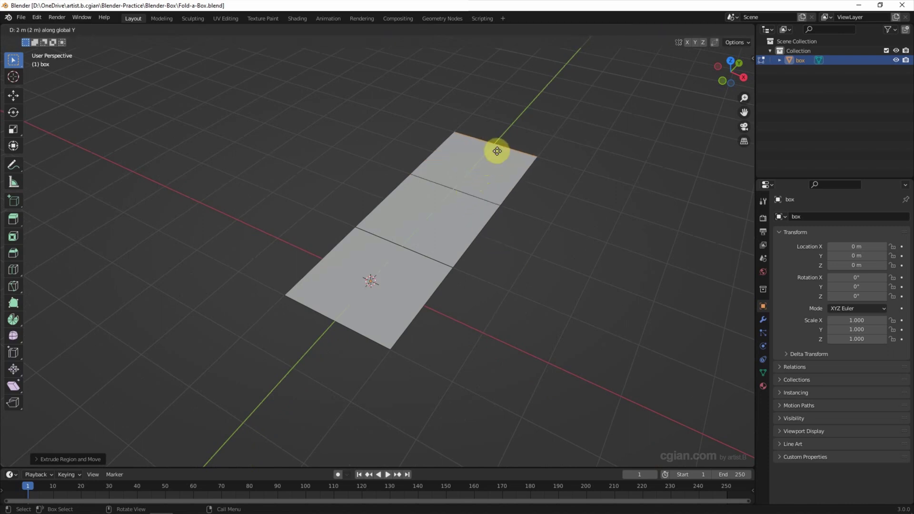
pyautogui.press('Return')
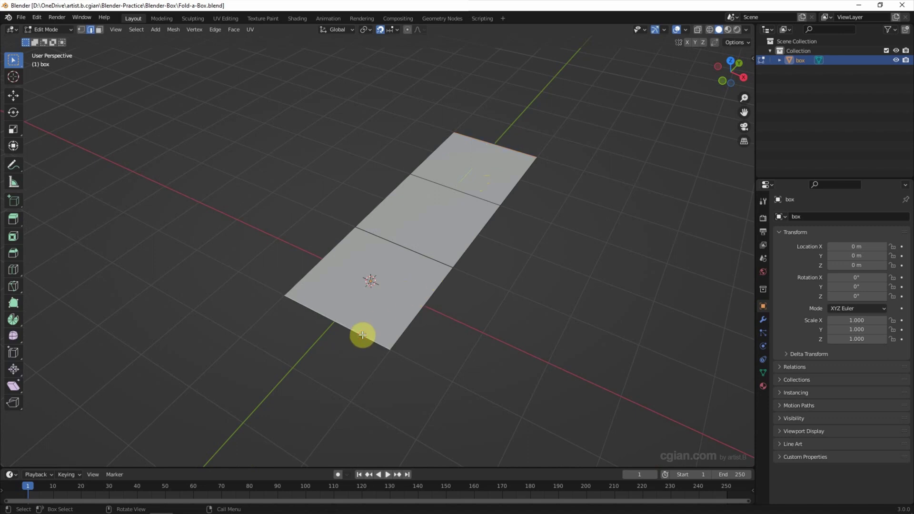
pyautogui.press('e')
pyautogui.press('y')
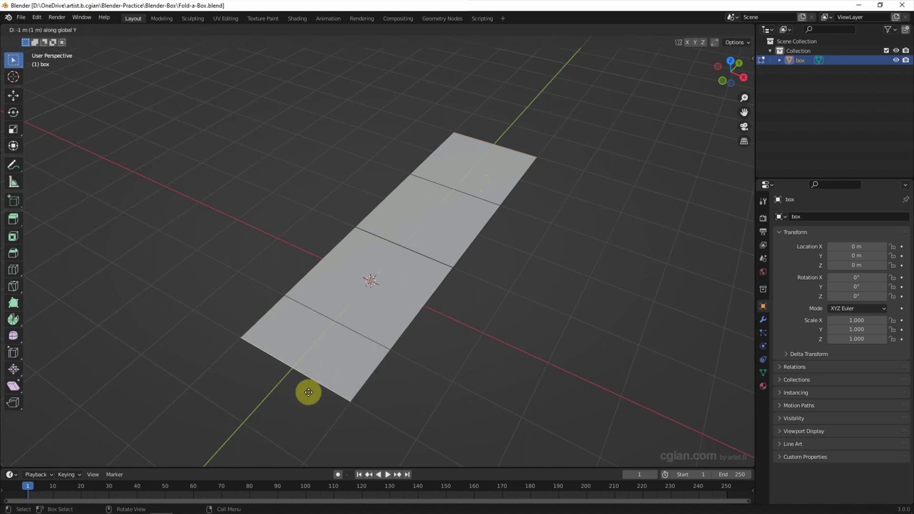
pyautogui.press('Return')
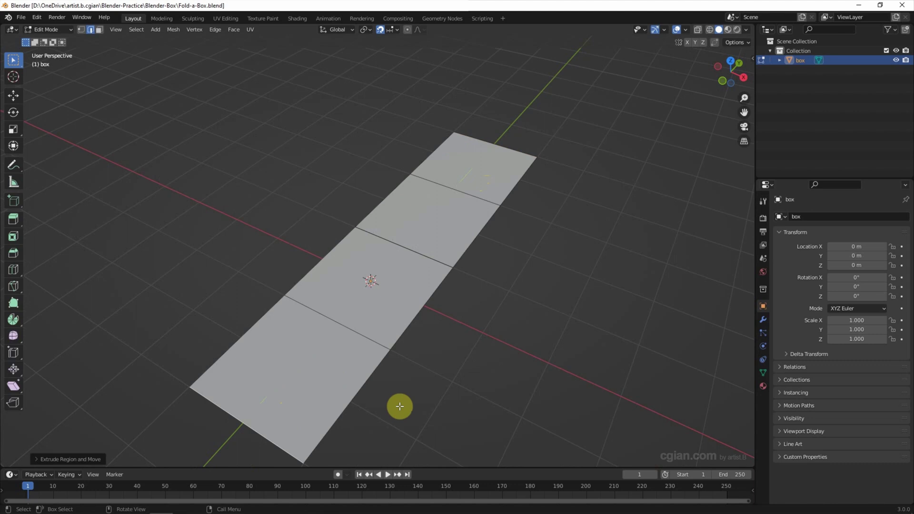
# Step: Extrude the second square's left and right edges along X into side squares
pyautogui.click(318, 264)
pyautogui.press('g')
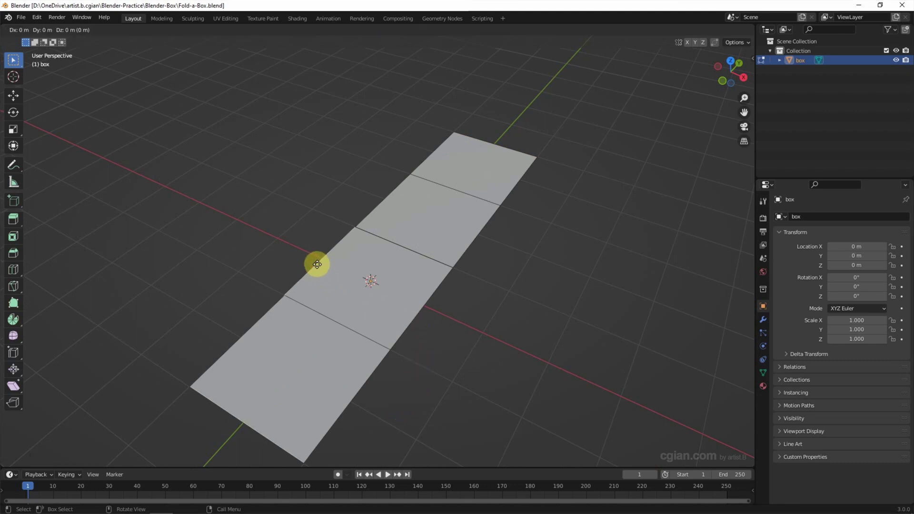
pyautogui.press('x')
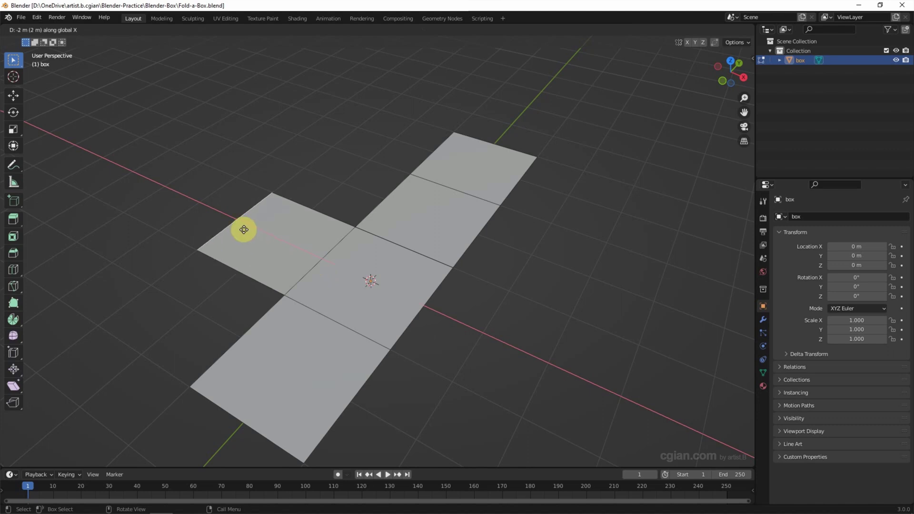
pyautogui.click(244, 229)
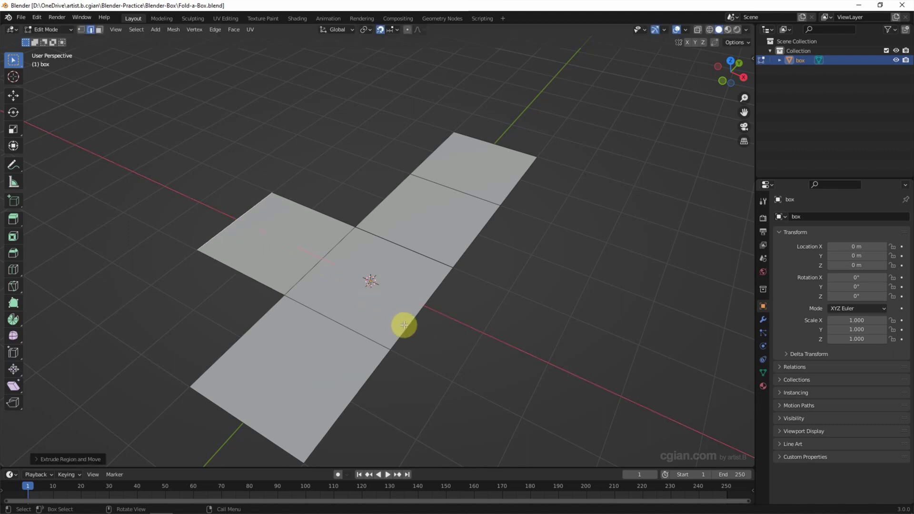
pyautogui.press('e')
pyautogui.press('x')
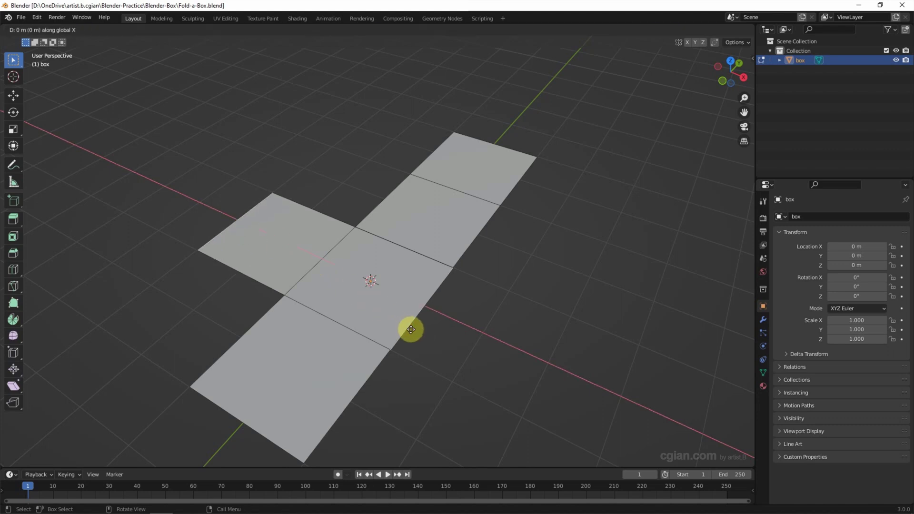
pyautogui.click(519, 369)
pyautogui.moveTo(608, 378); pyautogui.dragTo(602, 348, button='middle')
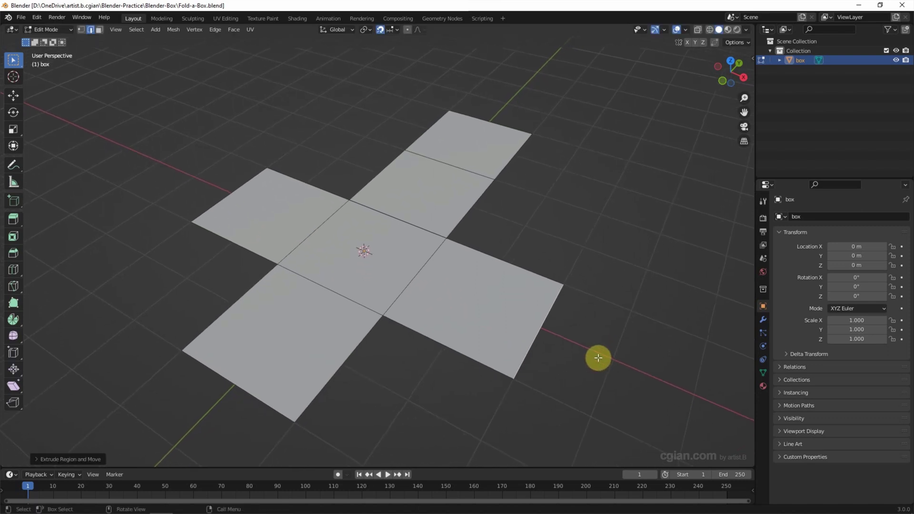
# Step: Return to Object Mode and enable the Wireframe viewport overlay
pyautogui.click(46, 29)
pyautogui.click(49, 41)
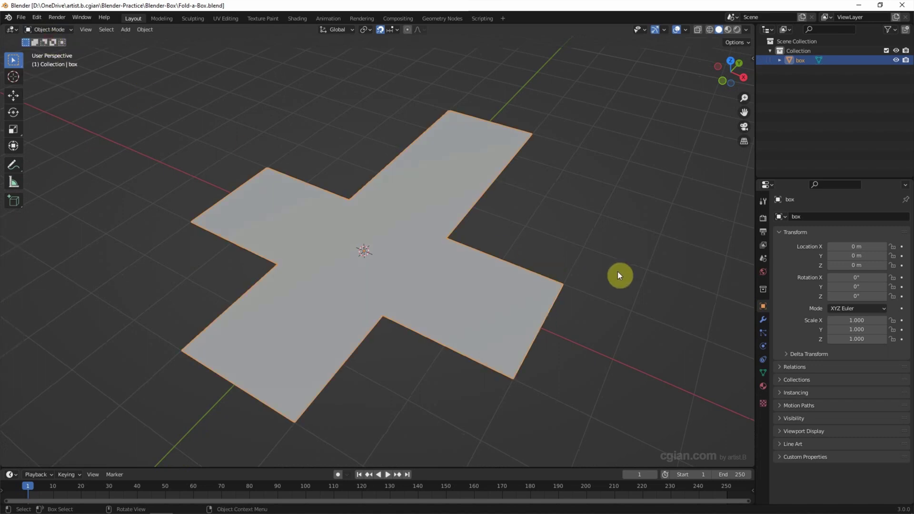
pyautogui.click(684, 30)
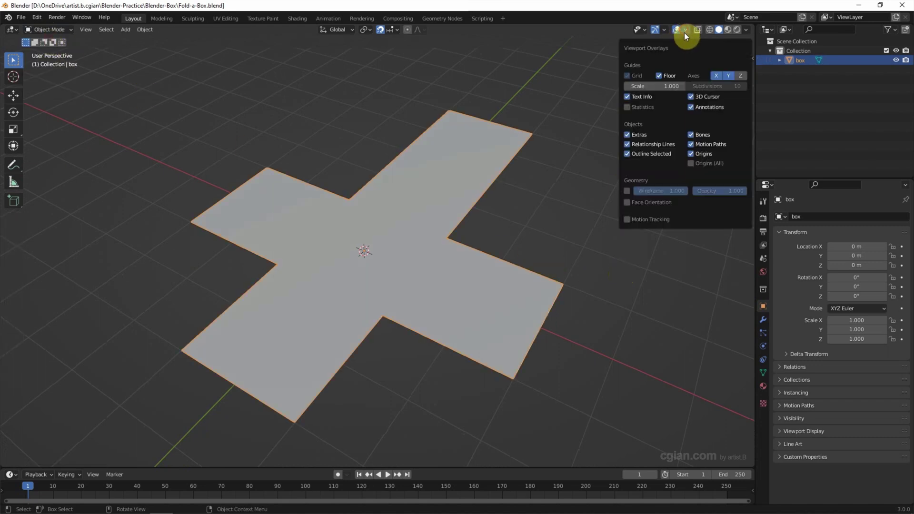
pyautogui.click(628, 191)
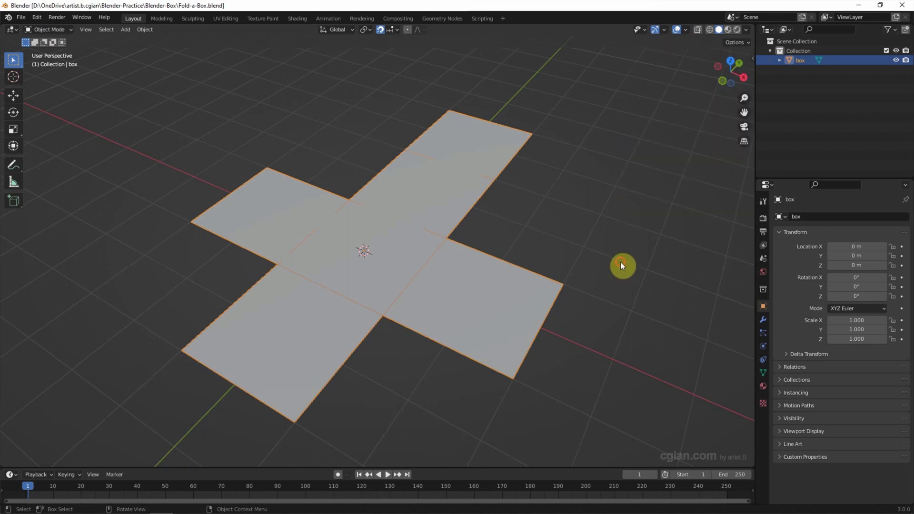
pyautogui.click(130, 31)
# Step: Add an armature with Radius 2 m and Rotation X 90° so its bone lies flat
pyautogui.click(153, 111)
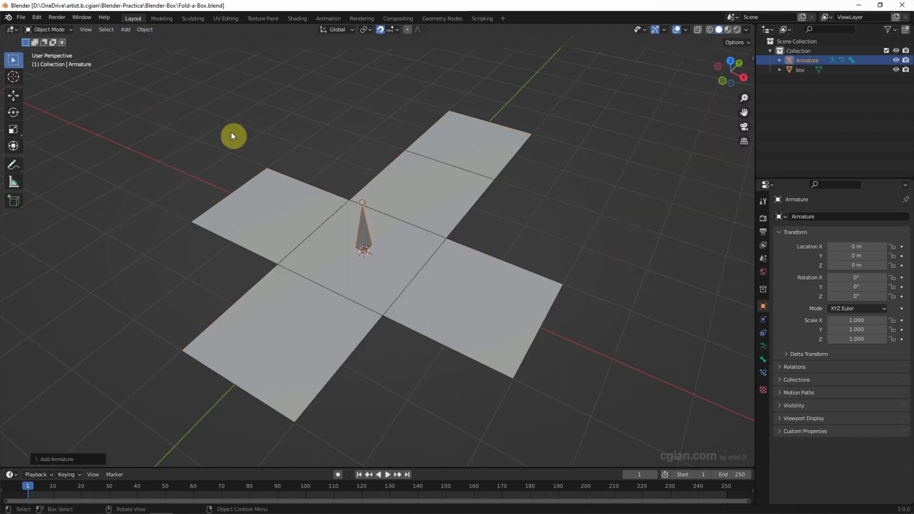
pyautogui.click(52, 459)
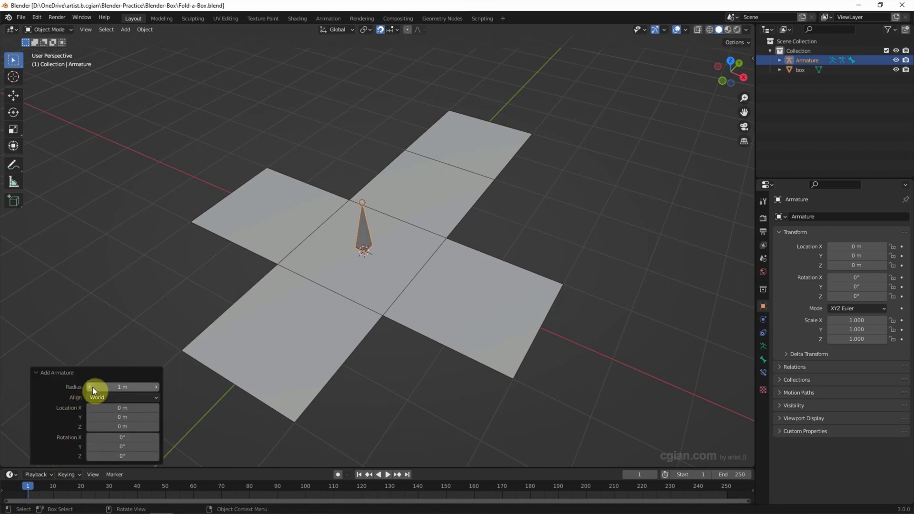
pyautogui.click(106, 386)
pyautogui.write('2')
pyautogui.press('Return')
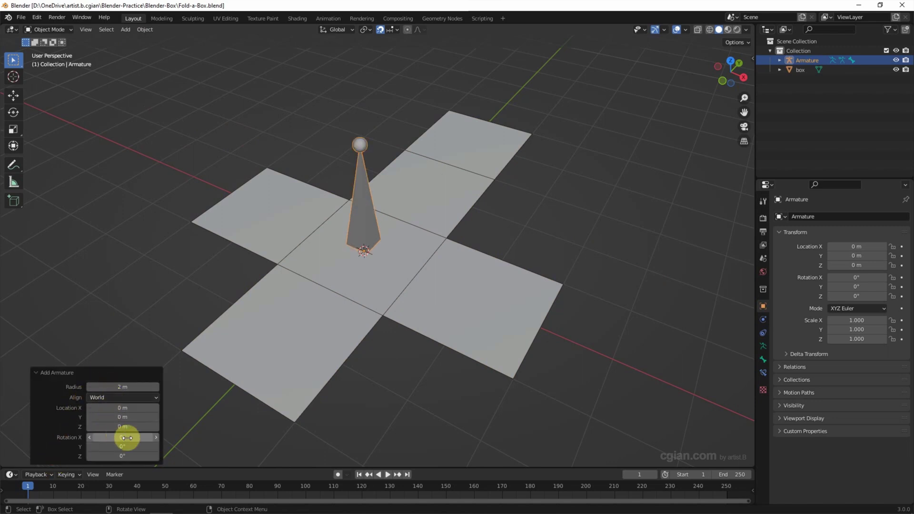
pyautogui.moveTo(101, 438); pyautogui.dragTo(192, 440)
pyautogui.click(101, 438)
pyautogui.write('90')
pyautogui.press('Return')
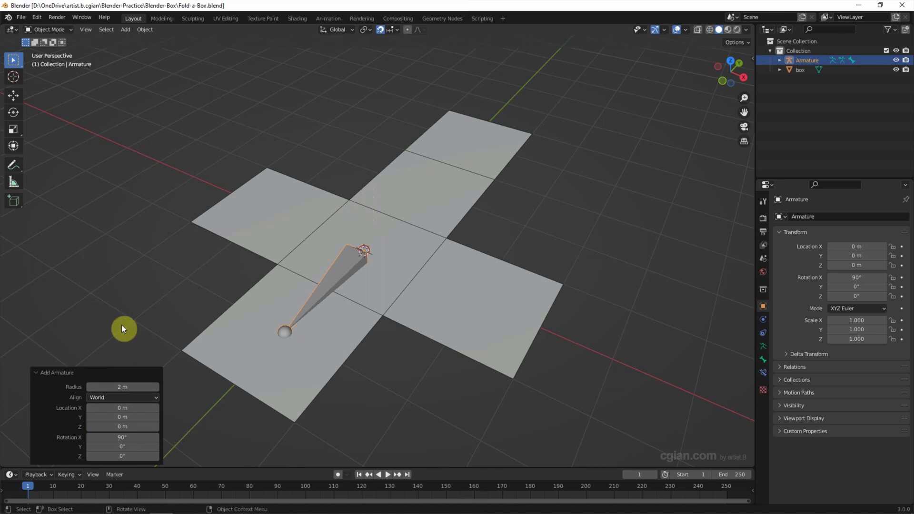
pyautogui.click(56, 28)
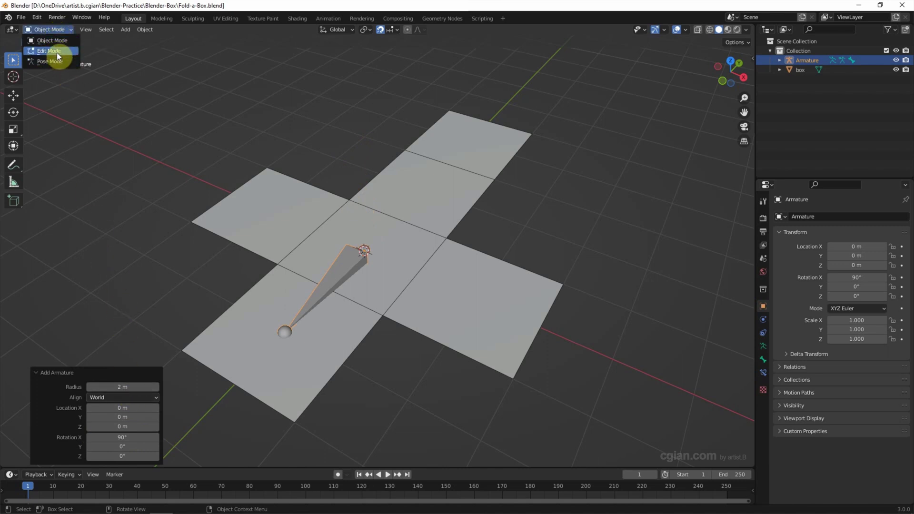
# Step: In armature Edit Mode, move the bone -1 m in Y and set pivot to 3D Cursor
pyautogui.click(56, 51)
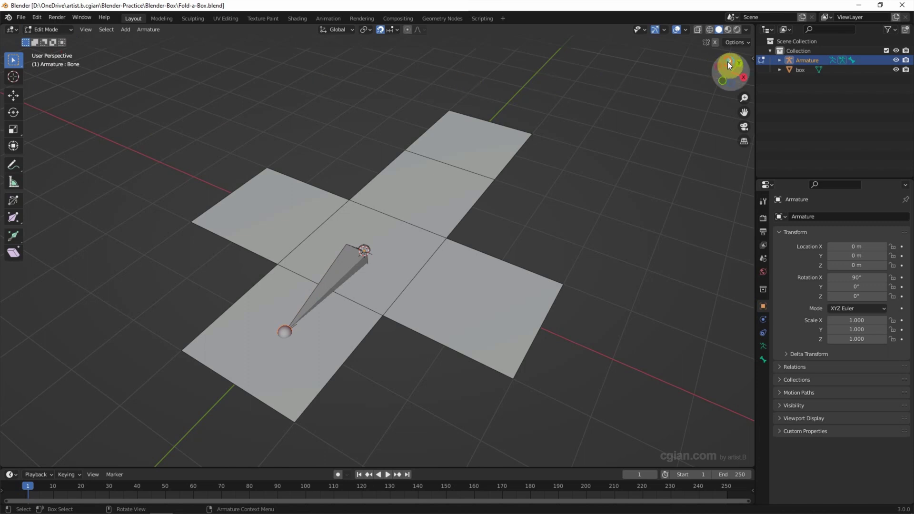
pyautogui.click(729, 62)
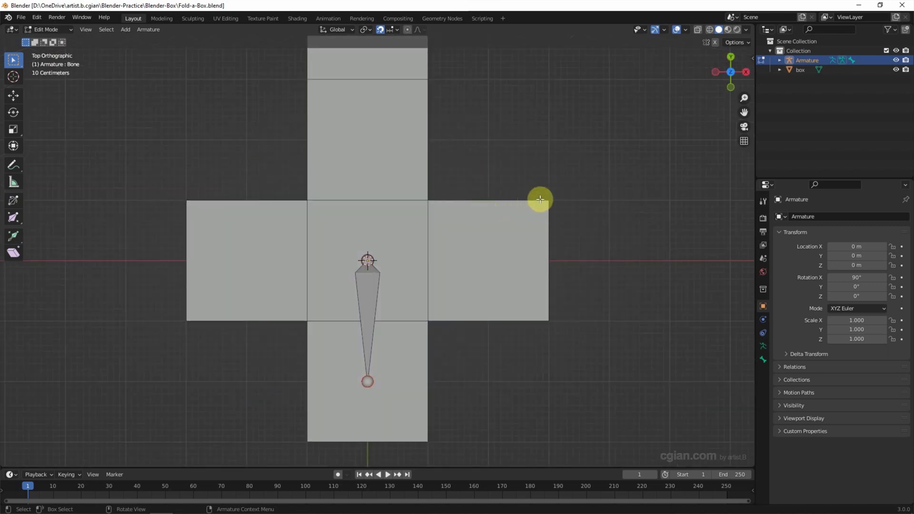
pyautogui.press('a')
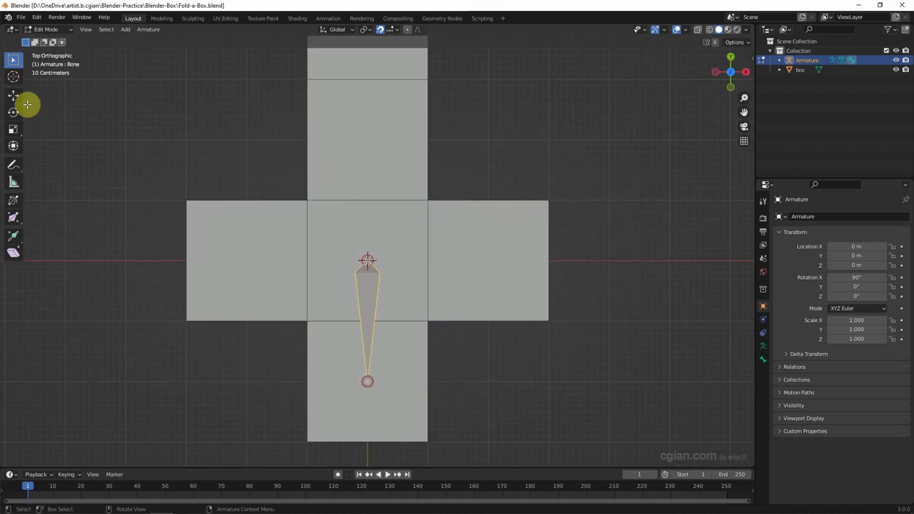
pyautogui.click(13, 97)
pyautogui.moveTo(367, 288); pyautogui.dragTo(367, 347)
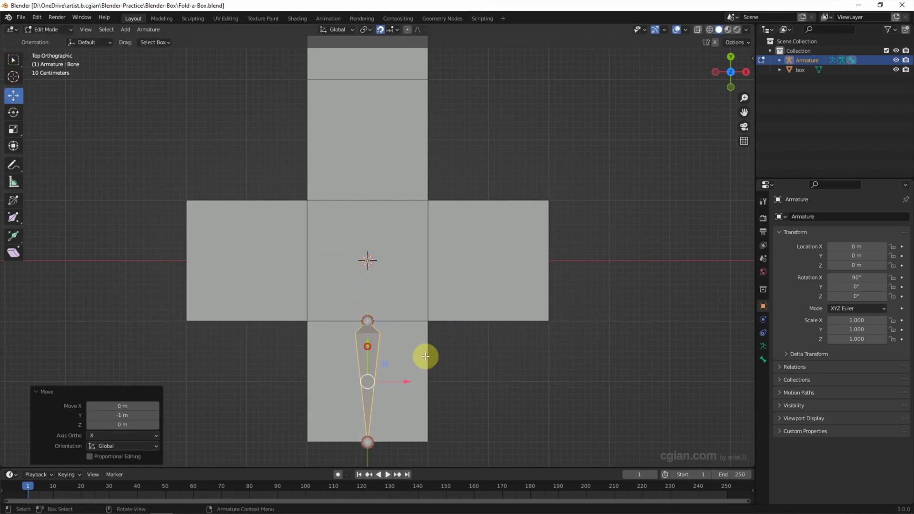
pyautogui.keyDown('shift'); pyautogui.moveTo(516, 367); pyautogui.dragTo(525, 384, button='middle'); pyautogui.keyUp('shift')
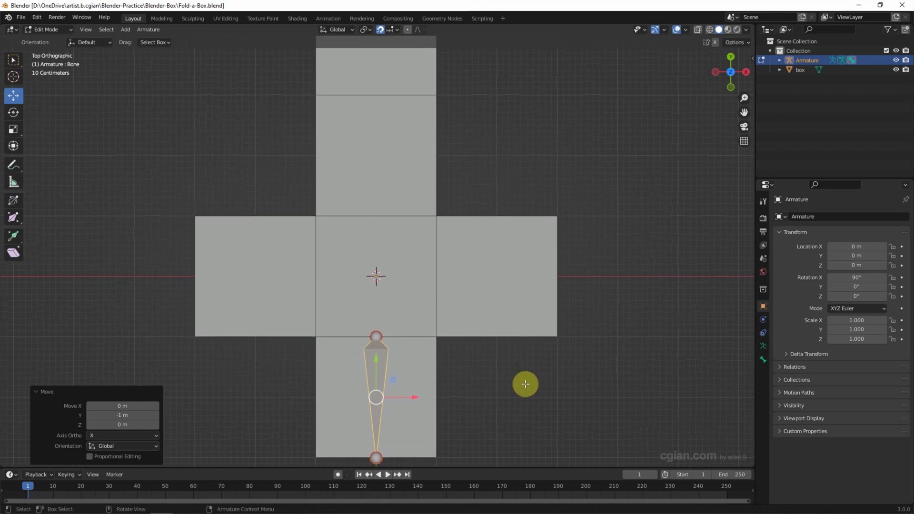
pyautogui.click(365, 29)
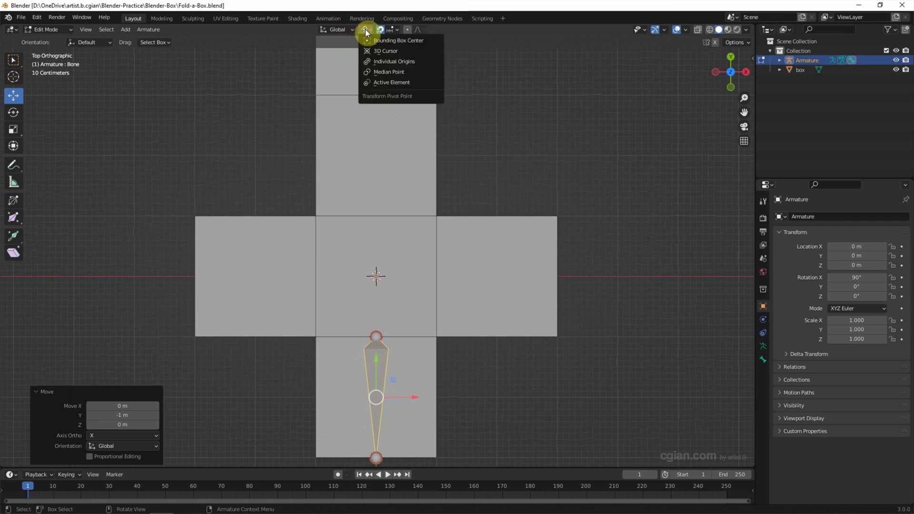
pyautogui.click(387, 51)
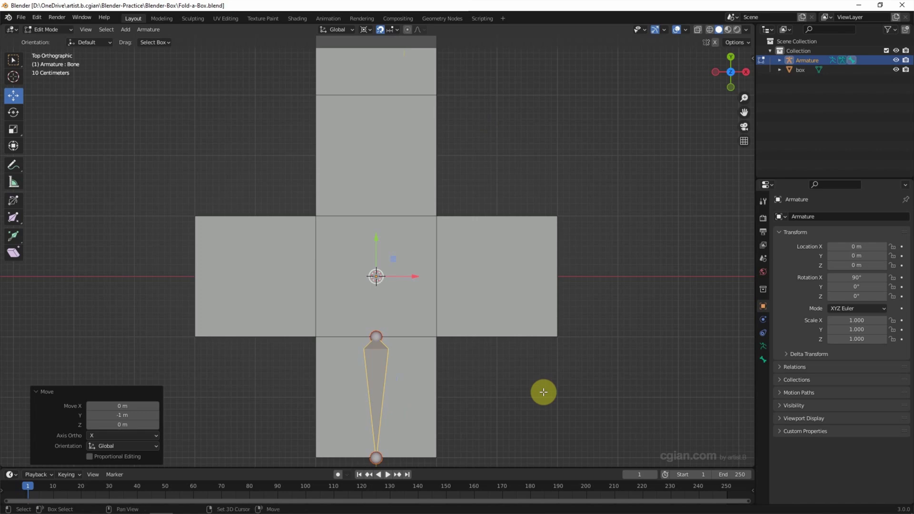
# Step: Duplicate the bone rotated -90° around the cursor onto the right, top and left flaps
pyautogui.press('e')
pyautogui.press('r')
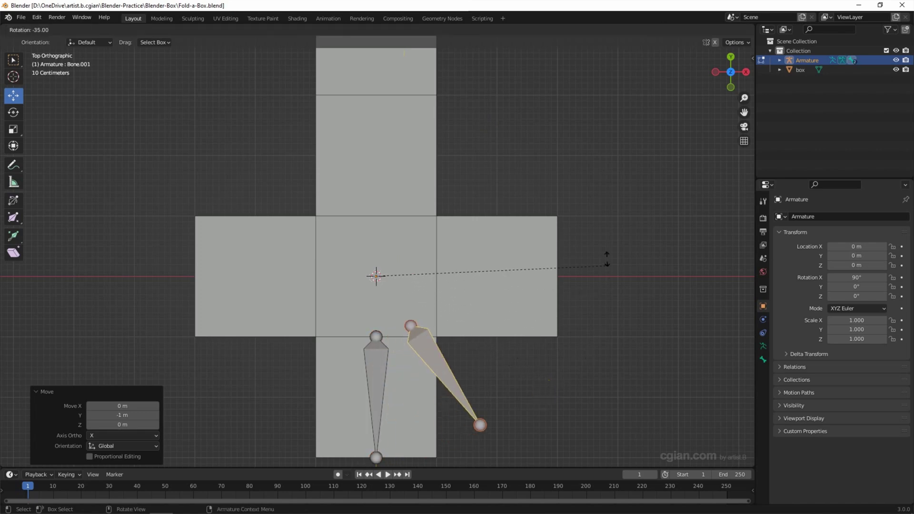
pyautogui.click(502, 72)
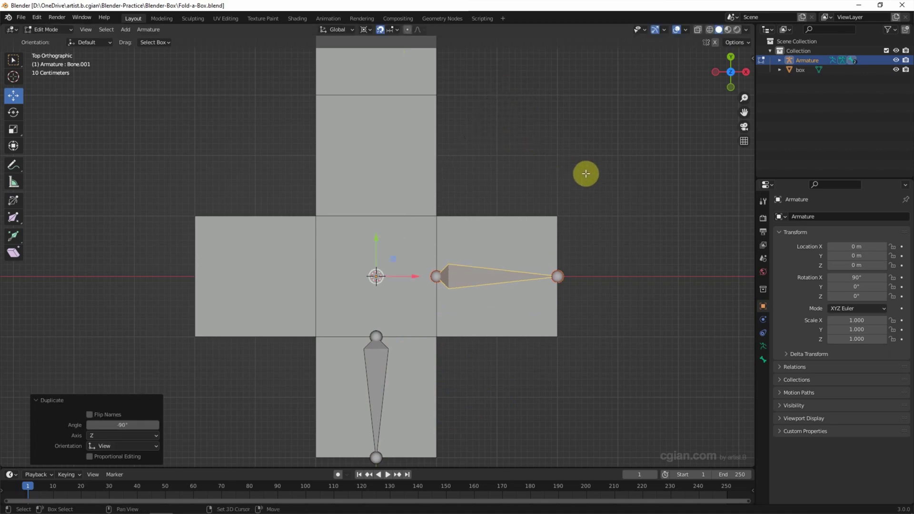
pyautogui.hotkey('shift', 'd')
pyautogui.press('r')
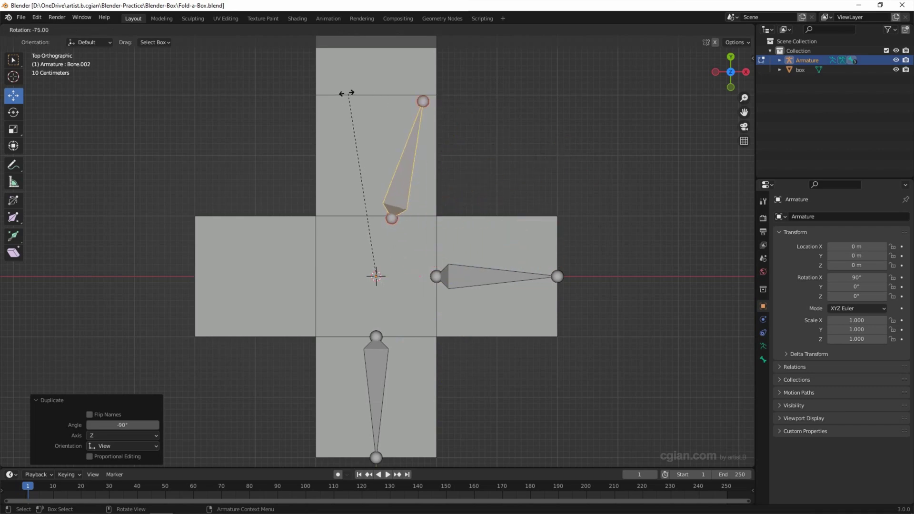
pyautogui.click(293, 92)
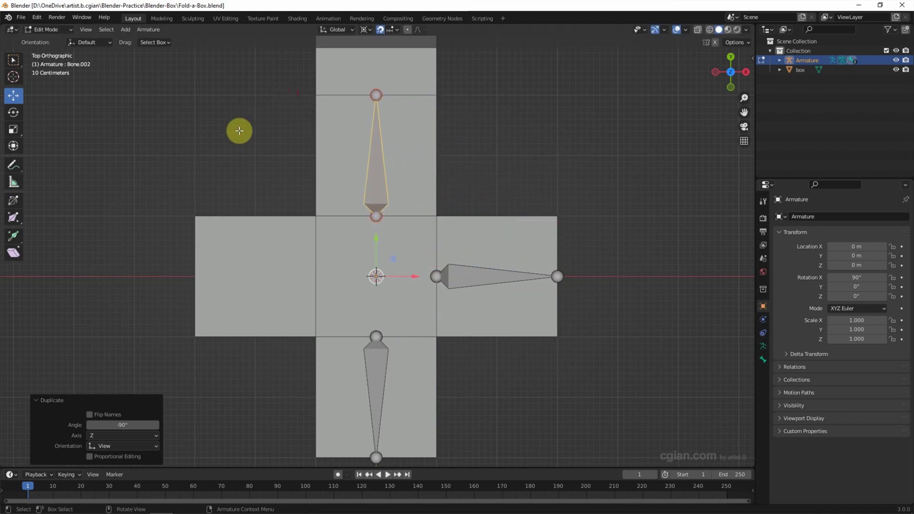
pyautogui.hotkey('shift', 'd')
pyautogui.press('r')
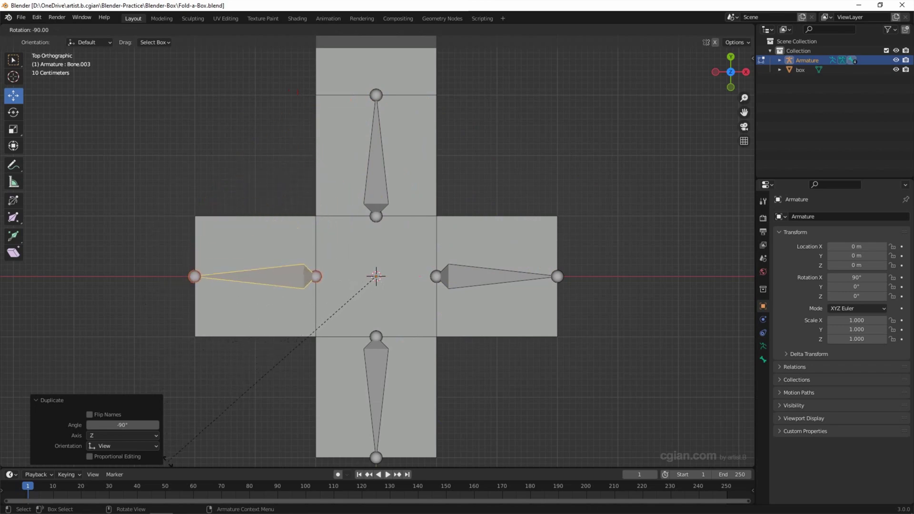
pyautogui.click(171, 461)
# Step: Extrude a 2 m bone from the top bone's tail onto the far top flap
pyautogui.click(254, 413)
pyautogui.scroll(-1, 296, 398)
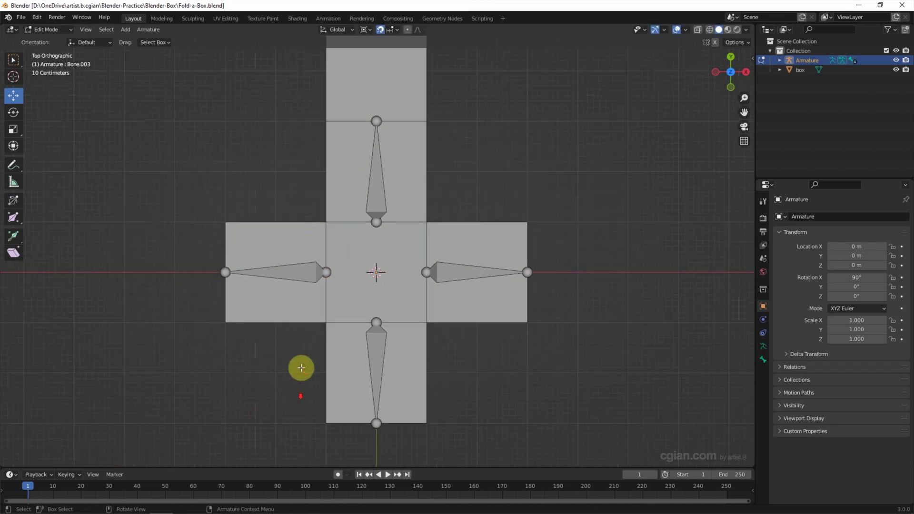
pyautogui.keyDown('shift'); pyautogui.moveTo(302, 310); pyautogui.dragTo(306, 356, button='middle'); pyautogui.keyUp('shift')
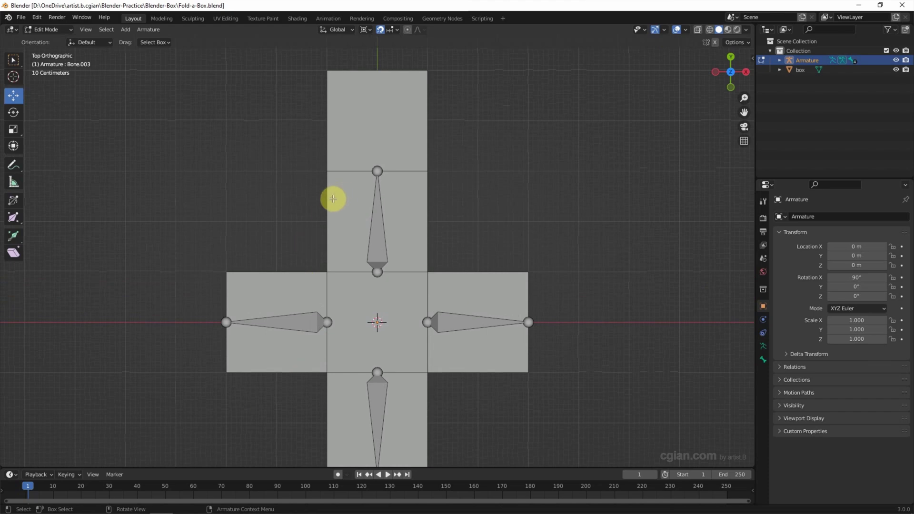
pyautogui.click(11, 60)
pyautogui.click(377, 171)
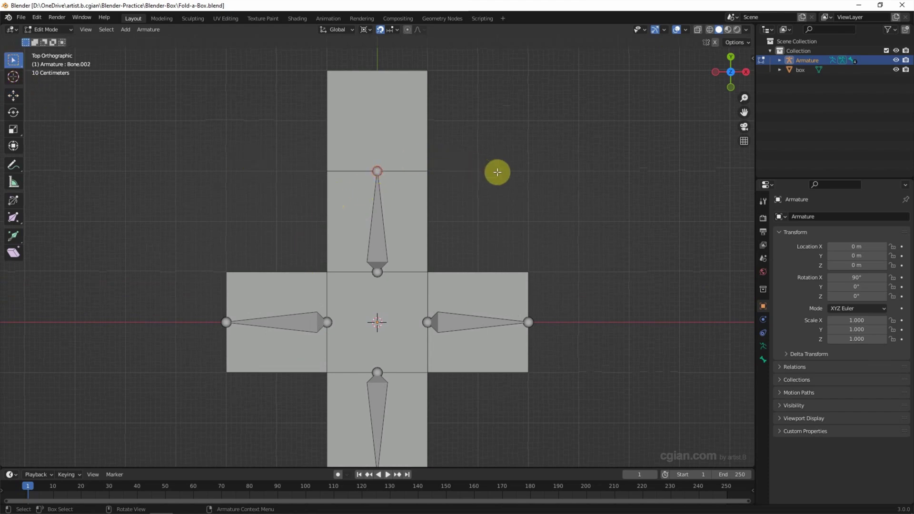
pyautogui.press('e')
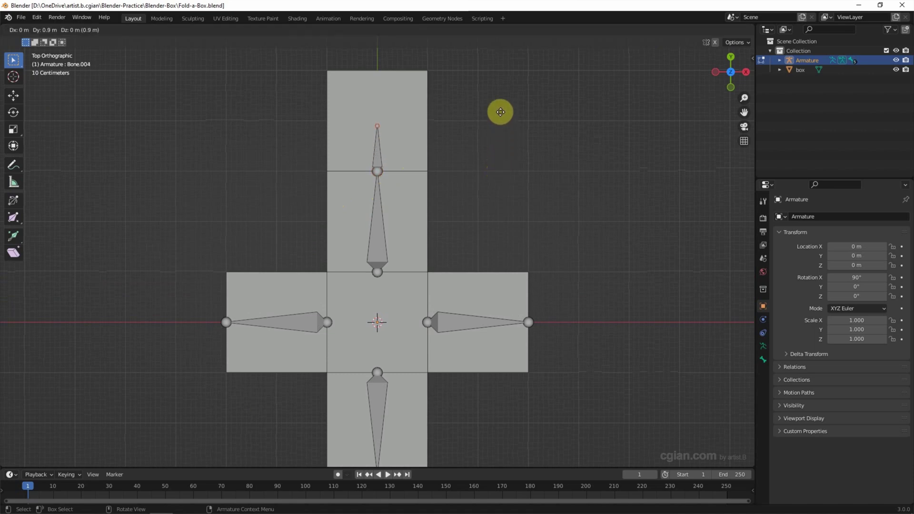
pyautogui.click(501, 75)
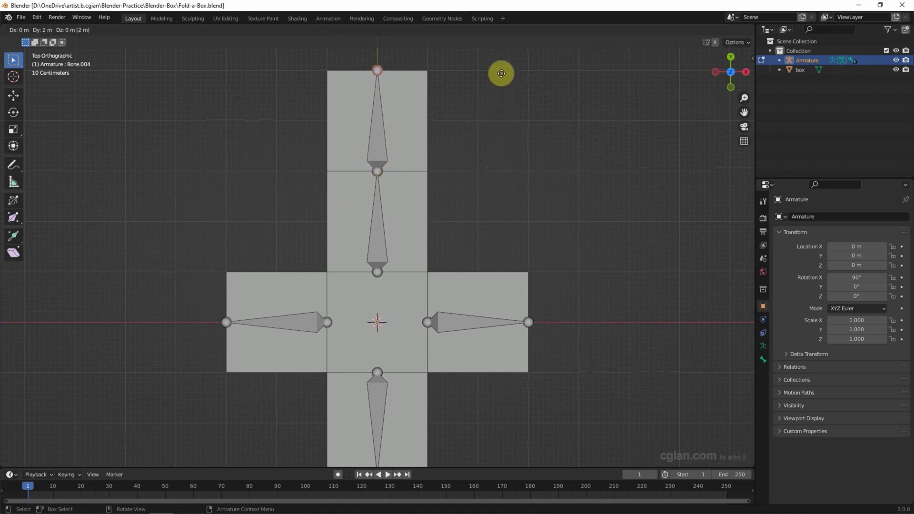
pyautogui.click(507, 159)
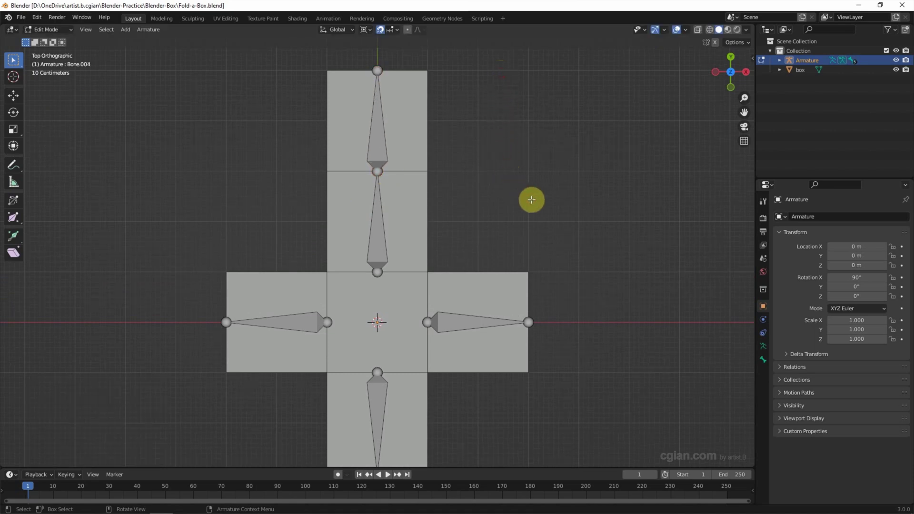
pyautogui.moveTo(536, 209); pyautogui.dragTo(190, 110, button='middle')
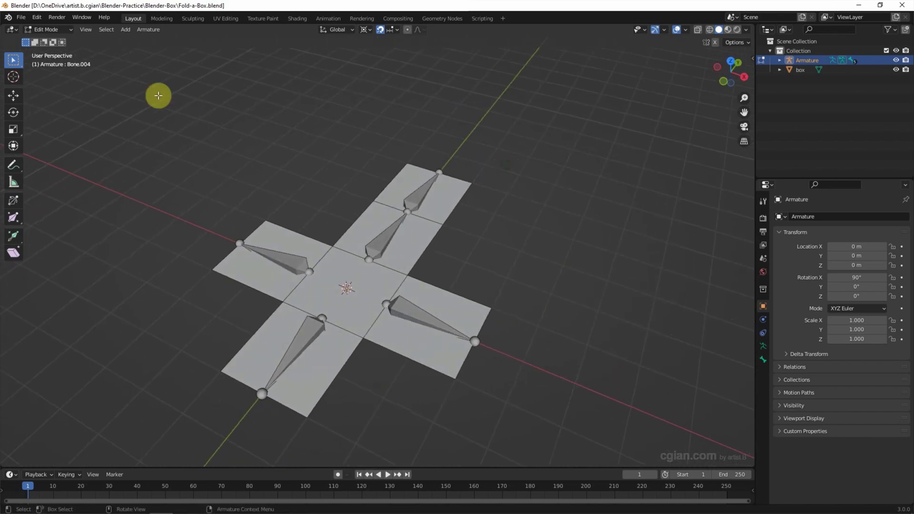
pyautogui.click(47, 30)
# Step: In Object Mode, parent the box mesh to the armature With Empty Groups
pyautogui.click(52, 40)
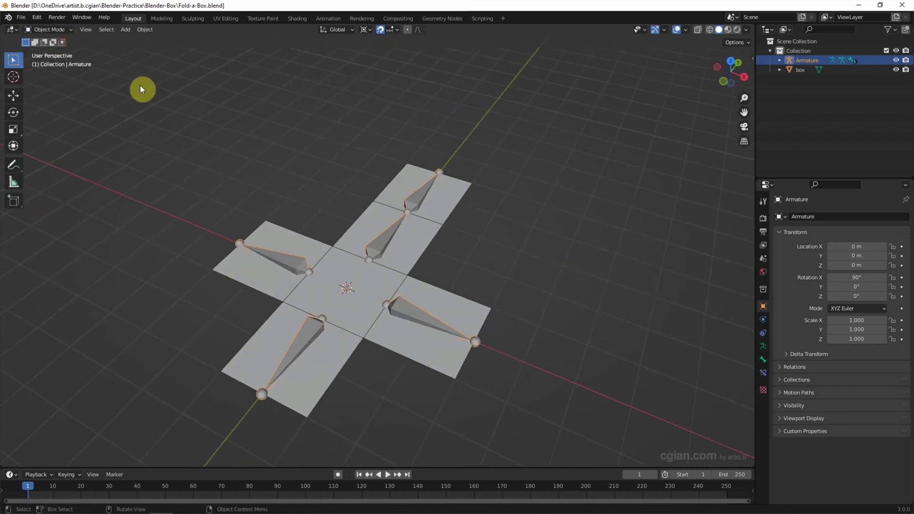
pyautogui.moveTo(580, 309); pyautogui.dragTo(571, 280, button='middle')
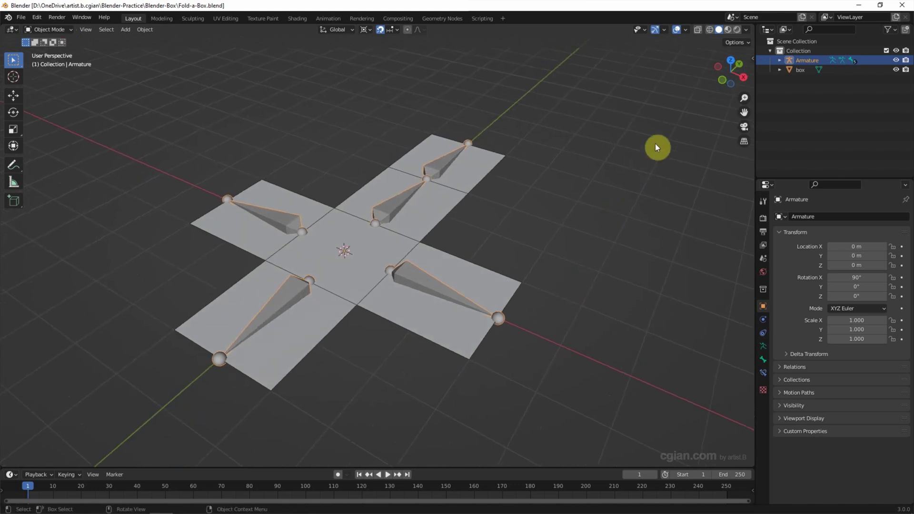
pyautogui.keyDown('ctrl'); pyautogui.click(801, 70); pyautogui.keyUp('ctrl')
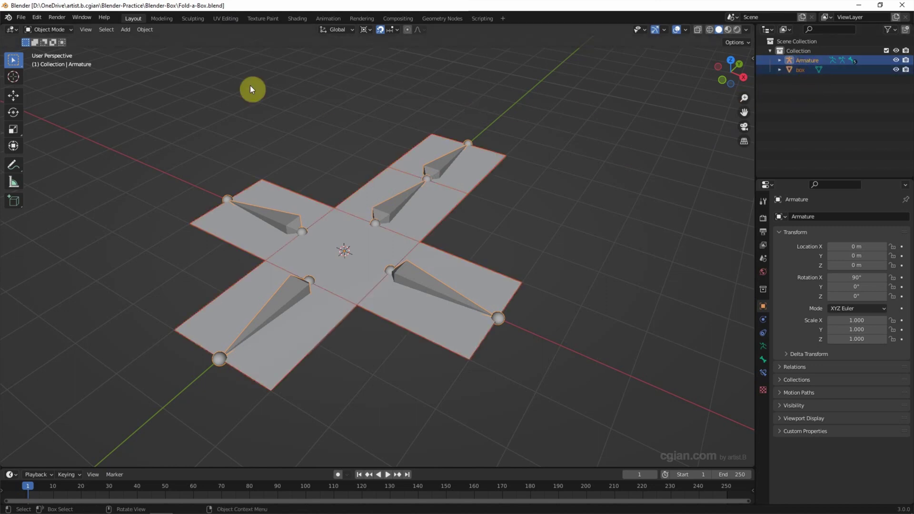
pyautogui.click(145, 30)
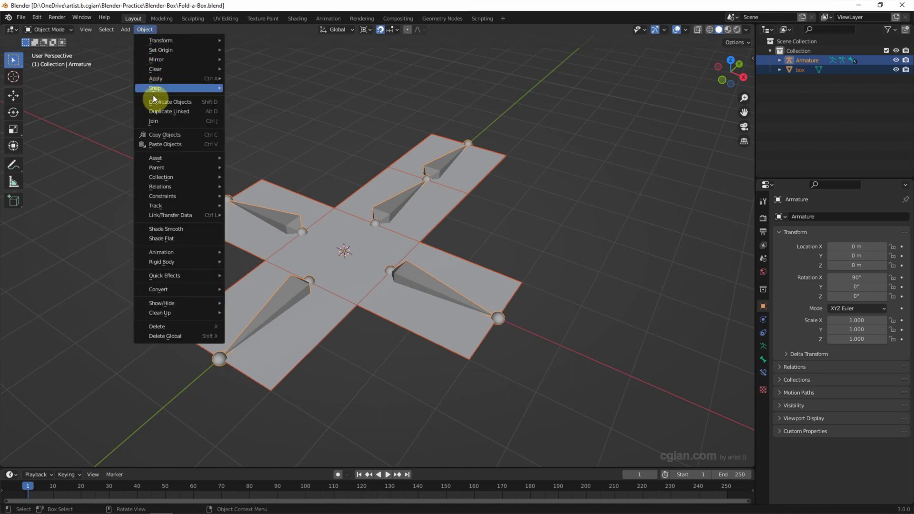
pyautogui.moveTo(162, 170)
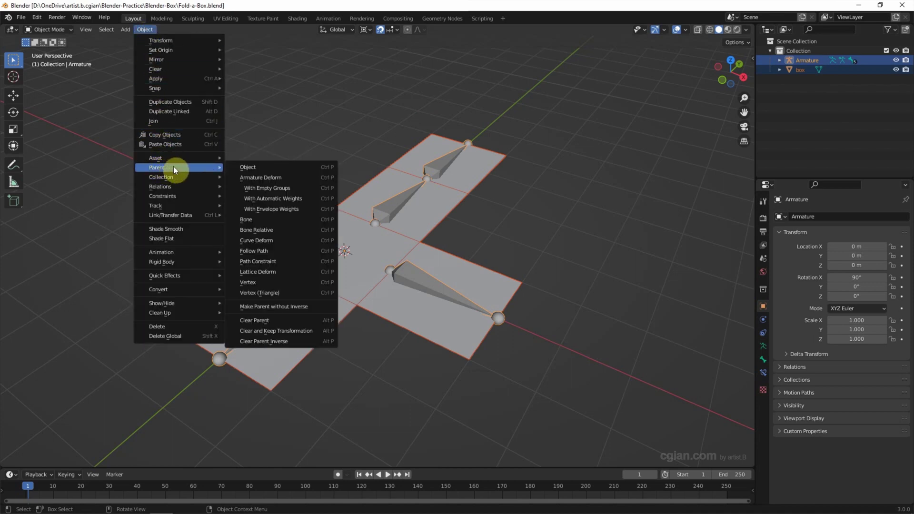
pyautogui.click(284, 189)
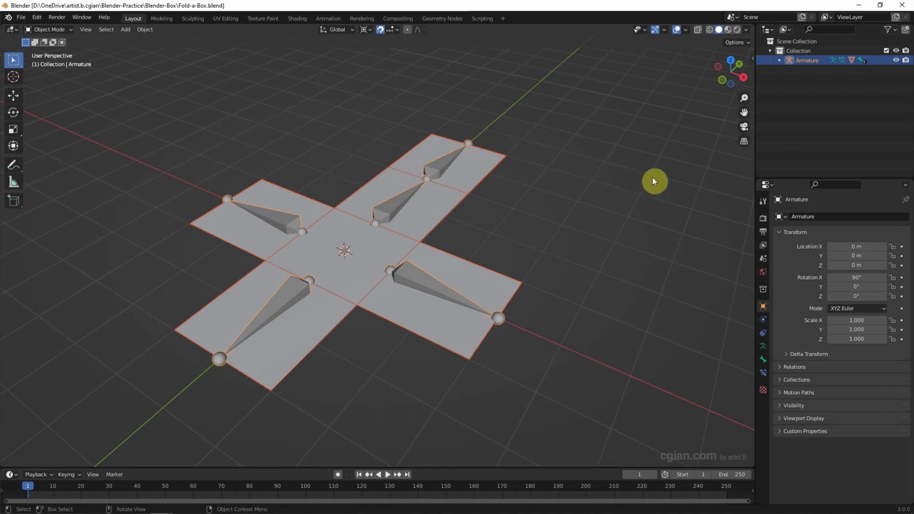
# Step: Turn on bone Names in the armature's Viewport Display and select the box mesh
pyautogui.click(763, 346)
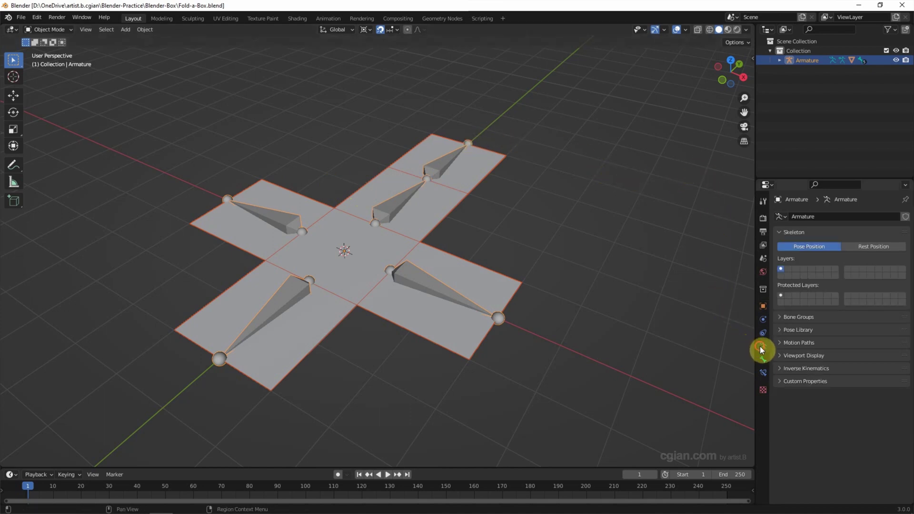
pyautogui.click(780, 355)
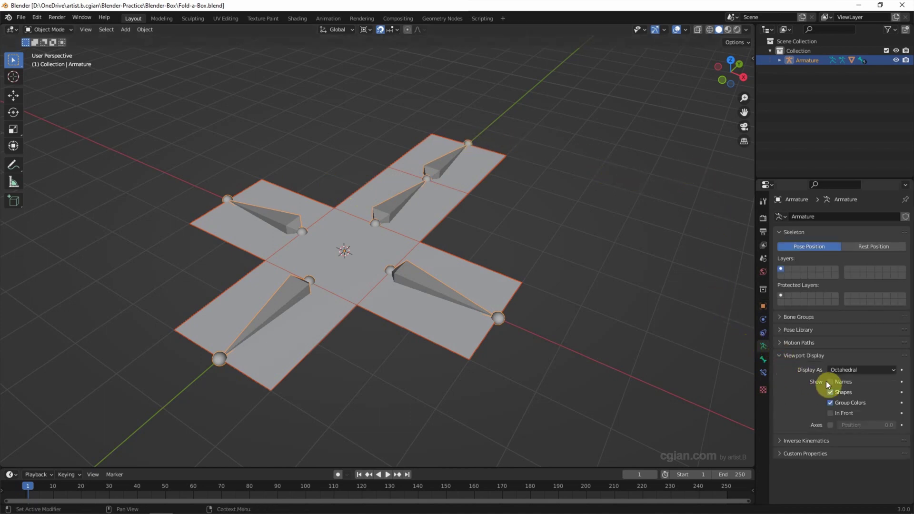
pyautogui.click(830, 381)
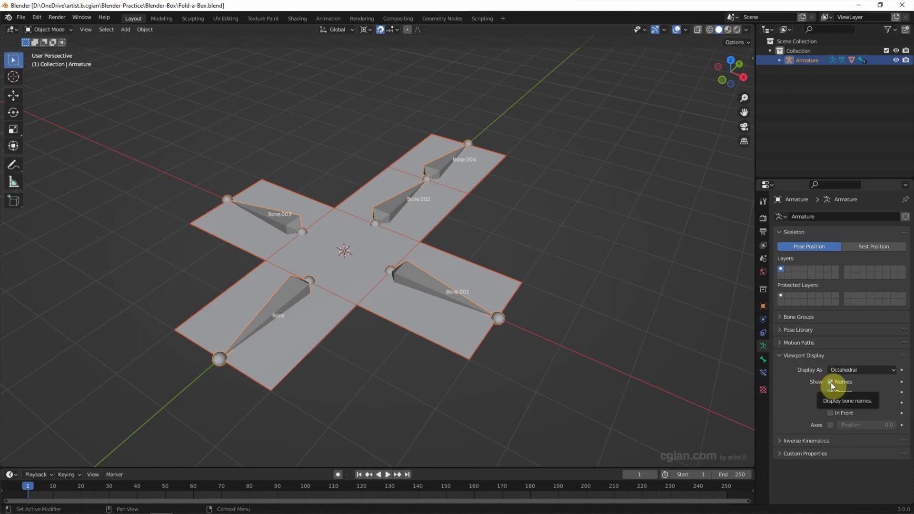
pyautogui.click(779, 60)
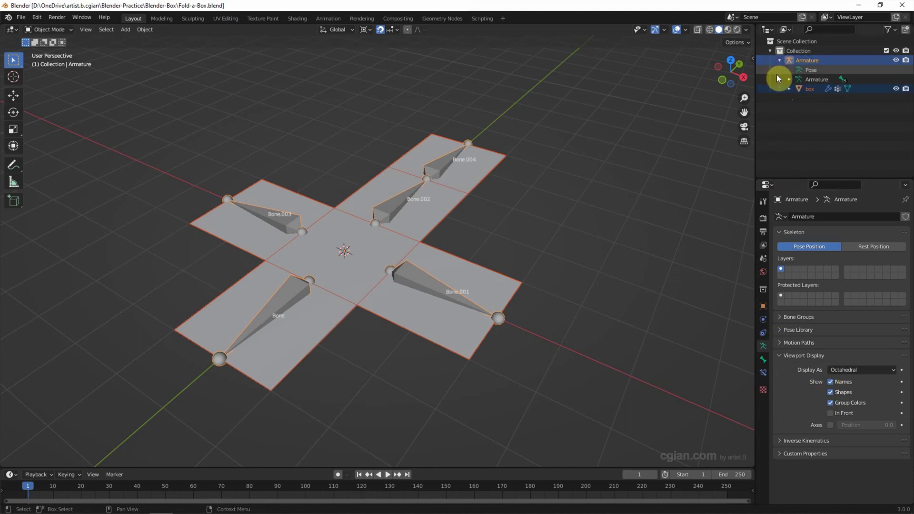
pyautogui.click(808, 90)
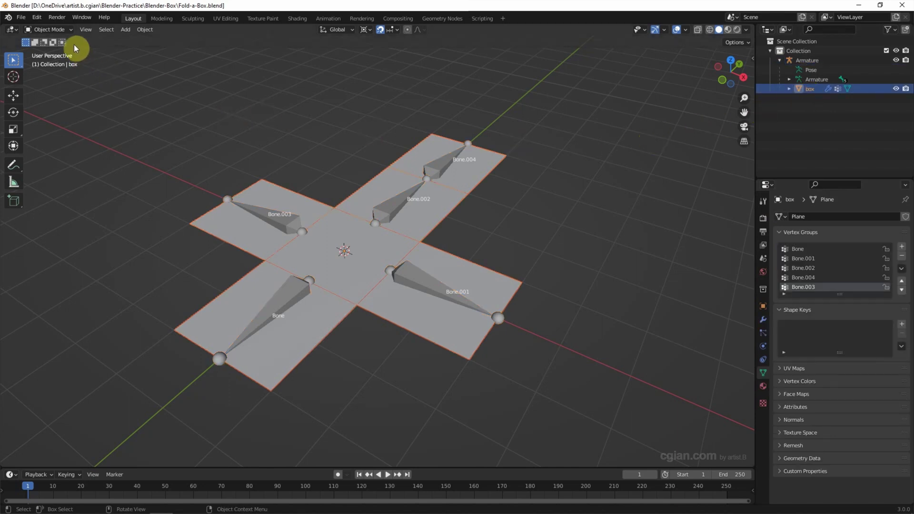
# Step: In Edit Mode, select the flaps under Bone and Bone.001 and assign Bone.001's group
pyautogui.click(57, 29)
pyautogui.click(60, 51)
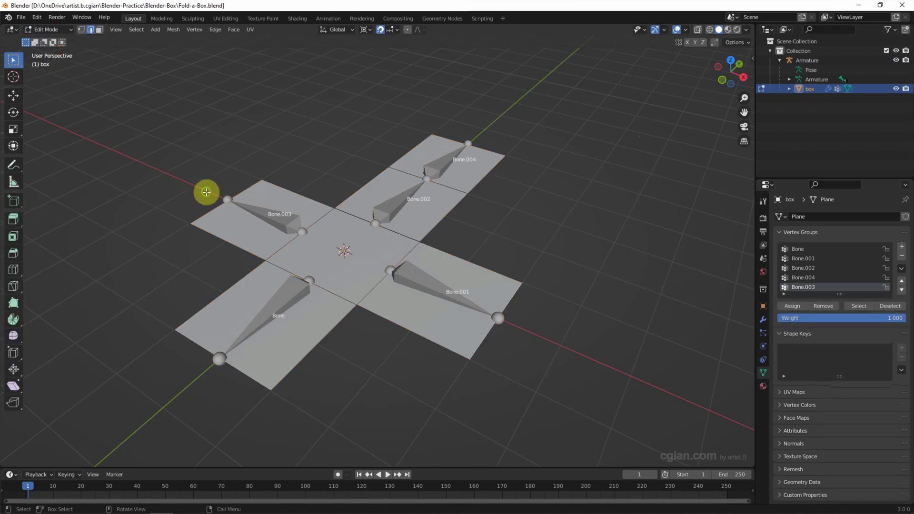
pyautogui.moveTo(203, 194); pyautogui.dragTo(190, 179, button='middle')
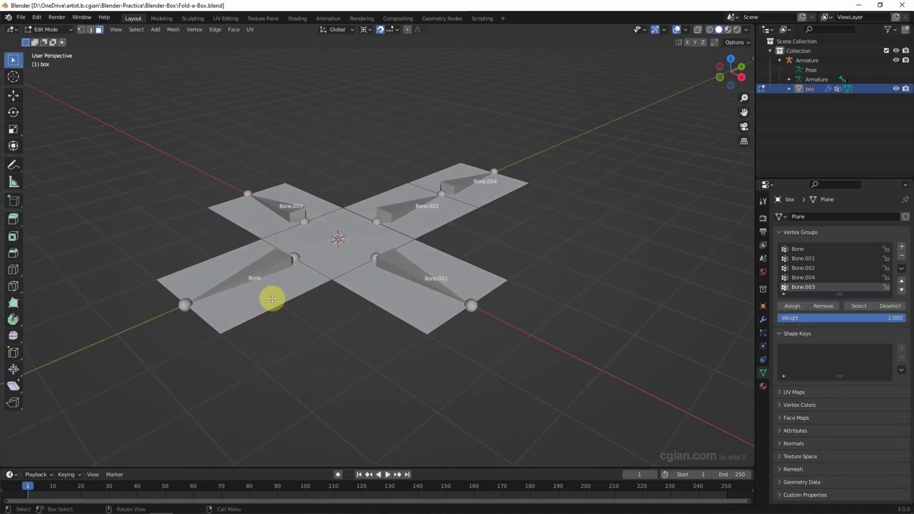
pyautogui.click(267, 294)
pyautogui.scroll(1, 288, 295)
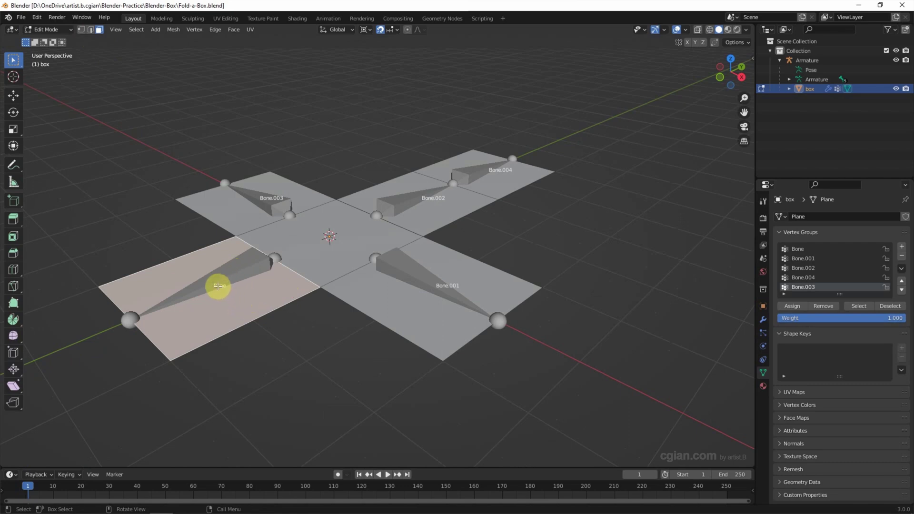
pyautogui.click(795, 249)
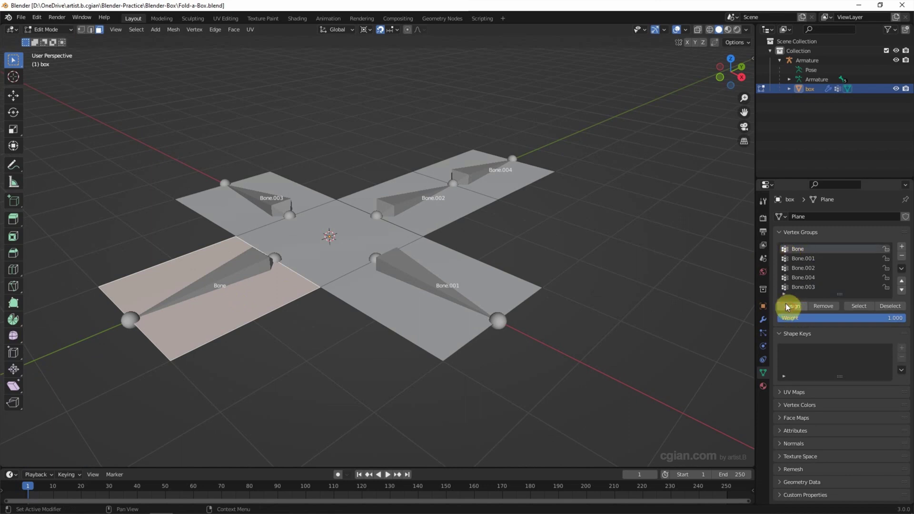
pyautogui.click(420, 316)
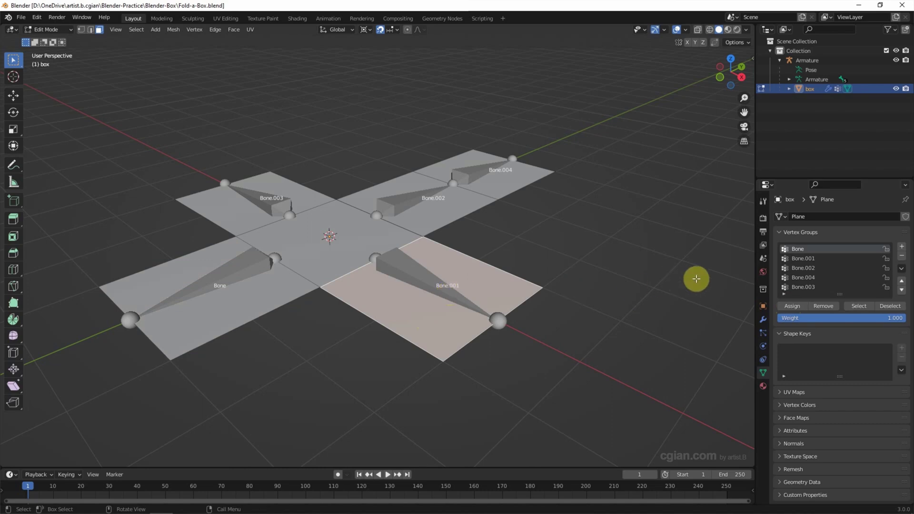
pyautogui.click(810, 258)
pyautogui.click(792, 305)
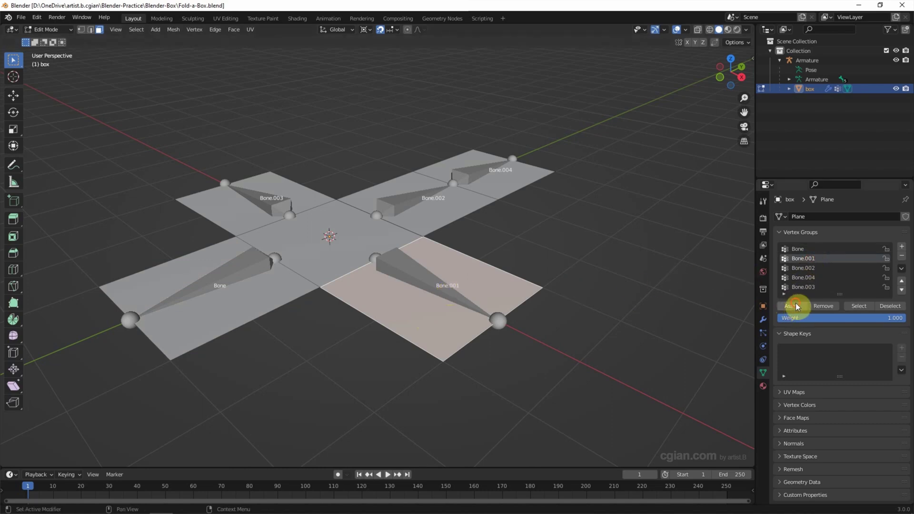
# Step: Assign the flaps under Bone.002, Bone.004 and Bone.003 to their groups, then leave Edit Mode
pyautogui.click(443, 217)
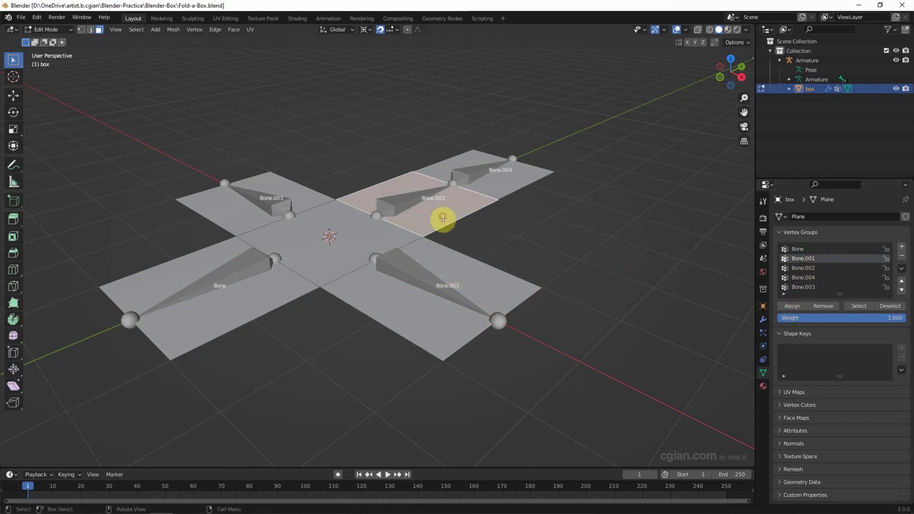
pyautogui.click(804, 268)
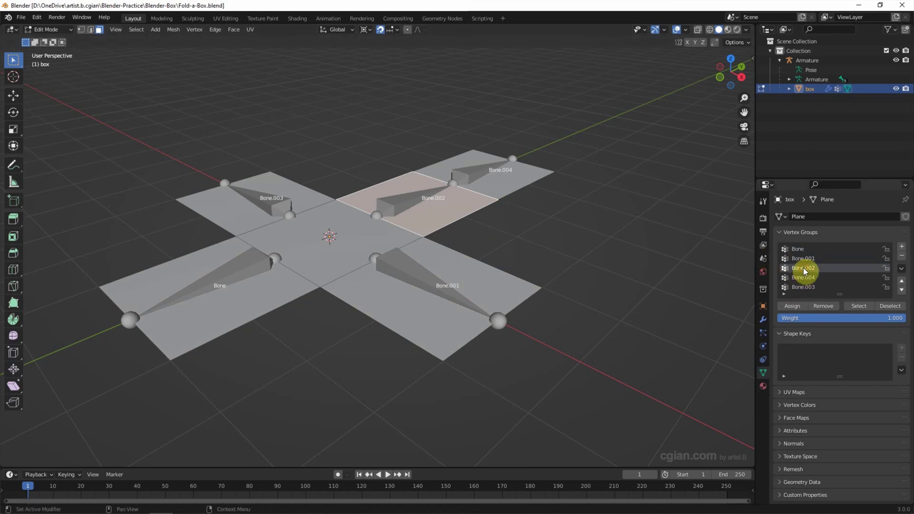
pyautogui.click(792, 305)
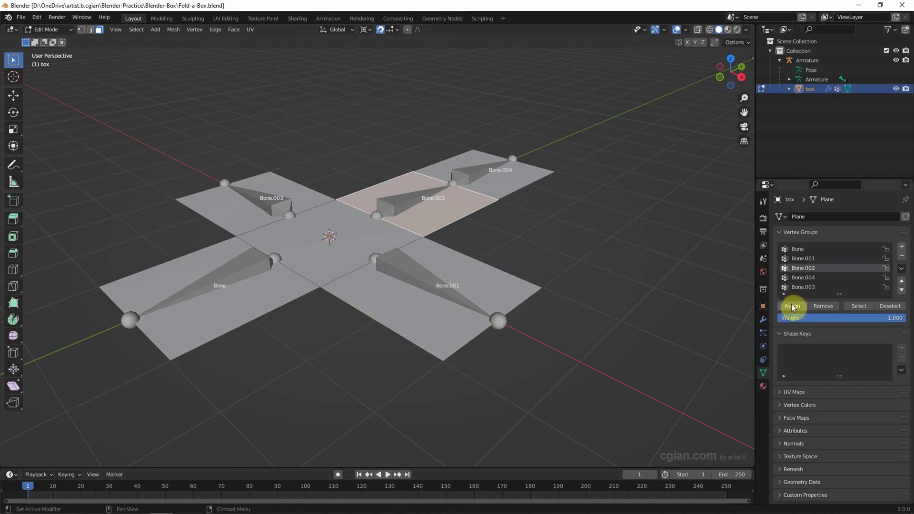
pyautogui.click(505, 180)
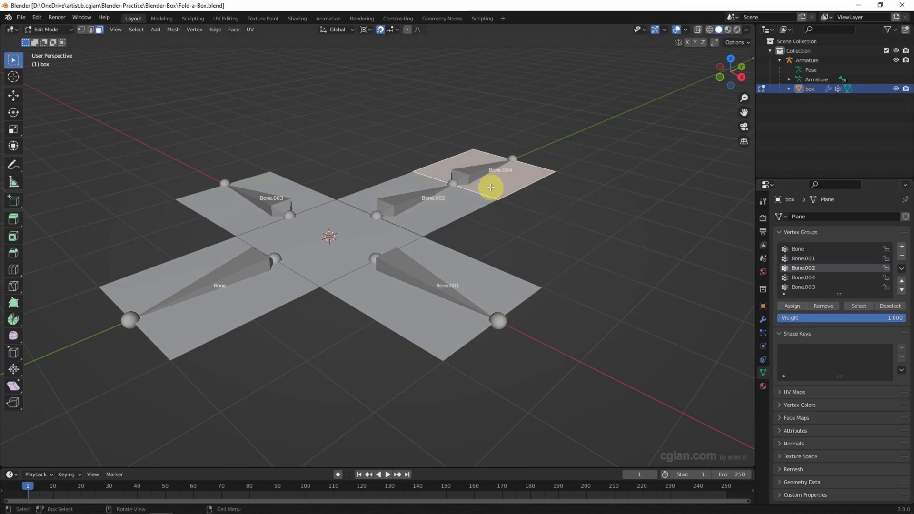
pyautogui.click(800, 278)
pyautogui.click(792, 306)
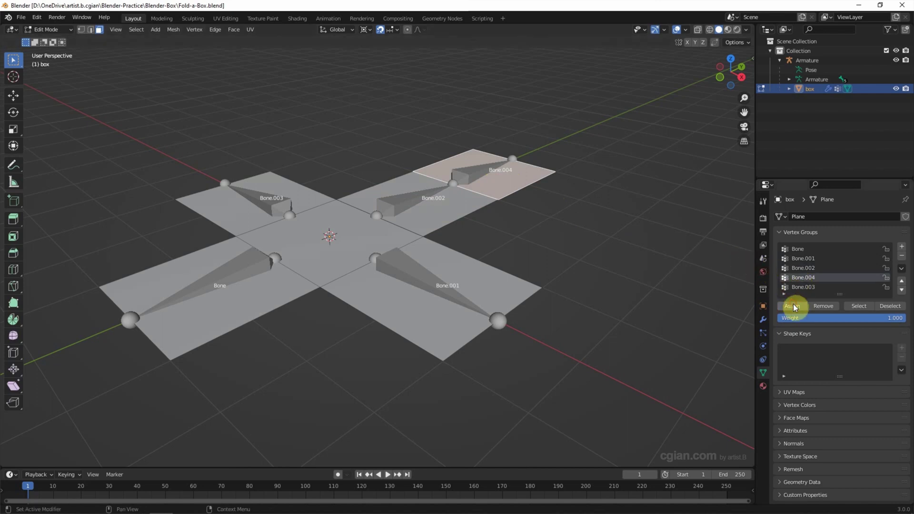
pyautogui.click(301, 196)
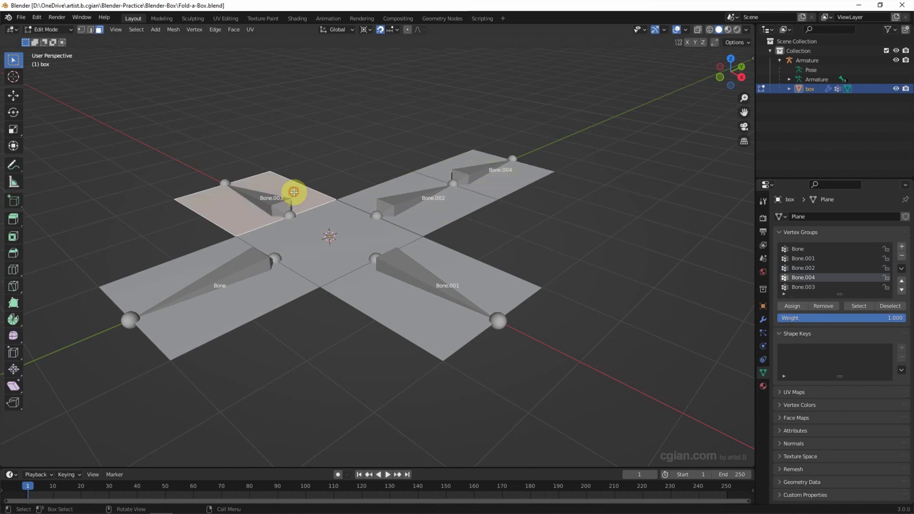
pyautogui.click(801, 287)
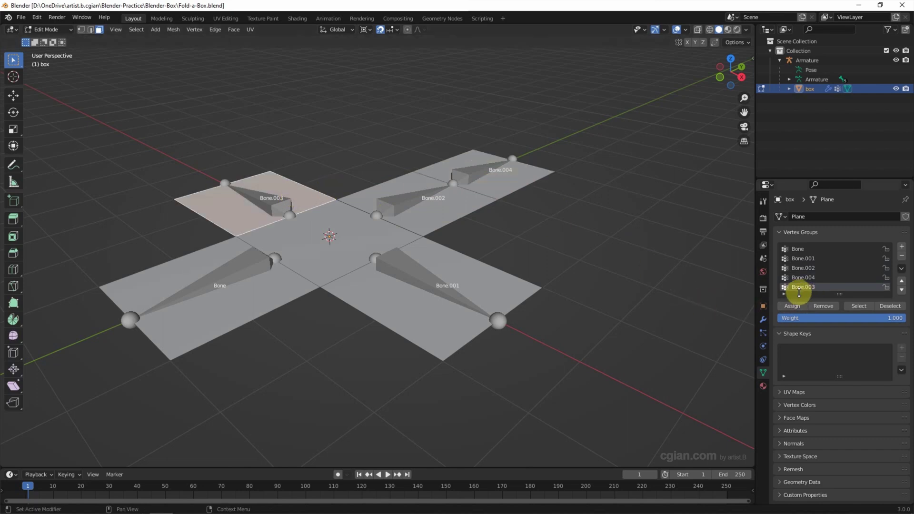
pyautogui.click(794, 307)
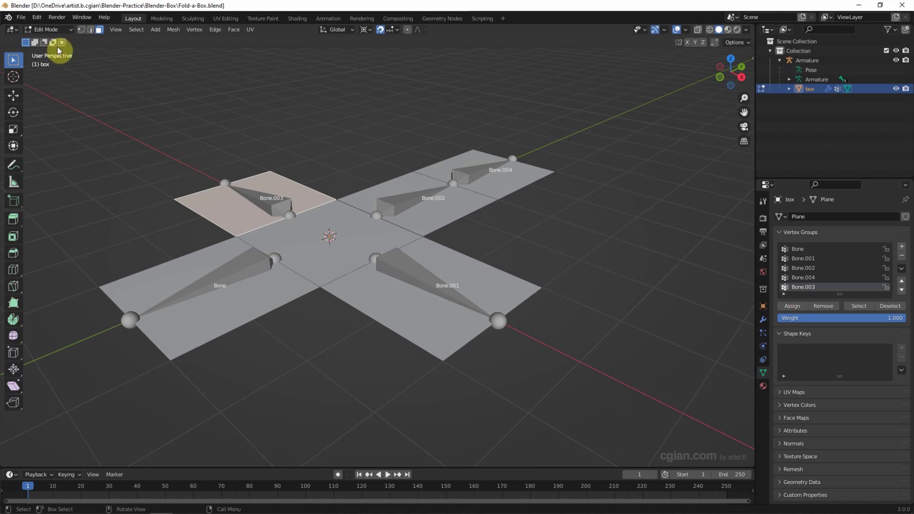
pyautogui.click(65, 28)
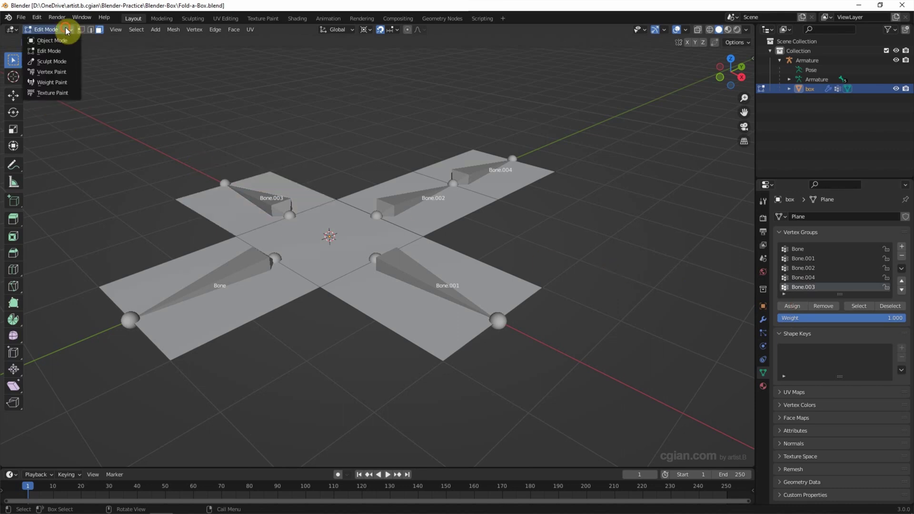
pyautogui.click(65, 38)
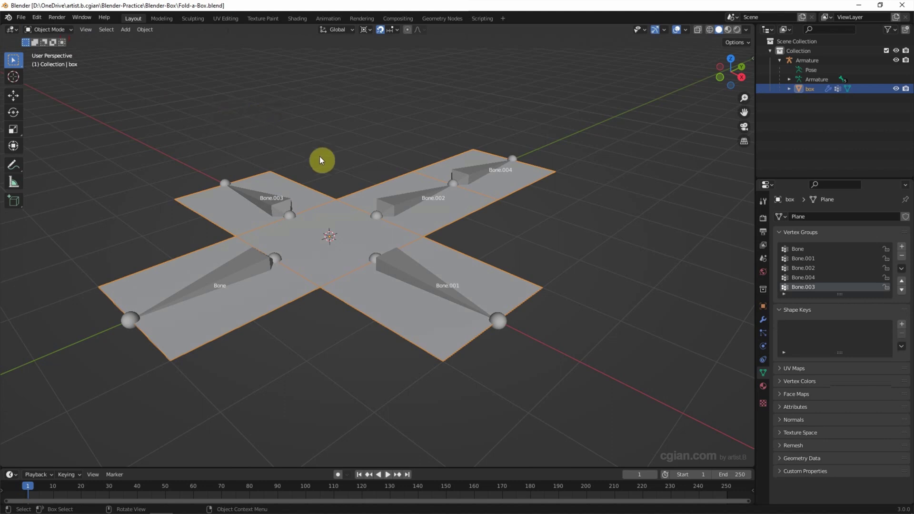
# Step: Put the armature in Pose Mode, select Bone.002 and show its Transform sidebar values
pyautogui.click(390, 206)
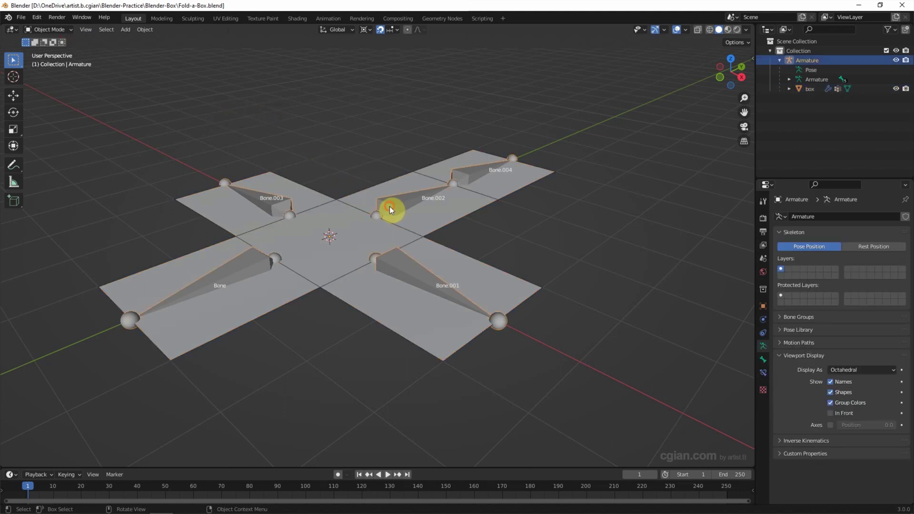
pyautogui.click(49, 29)
pyautogui.click(54, 62)
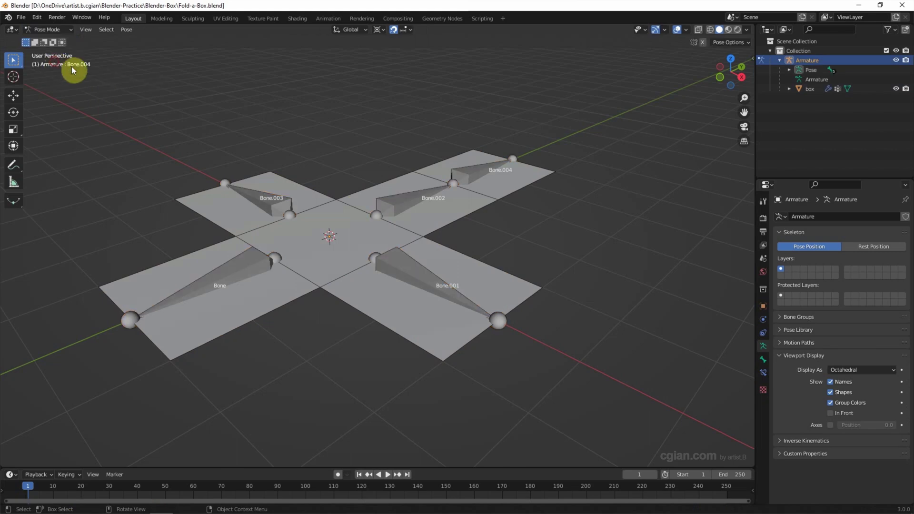
pyautogui.keyDown('shift'); pyautogui.moveTo(357, 179); pyautogui.dragTo(409, 221, button='middle'); pyautogui.keyUp('shift')
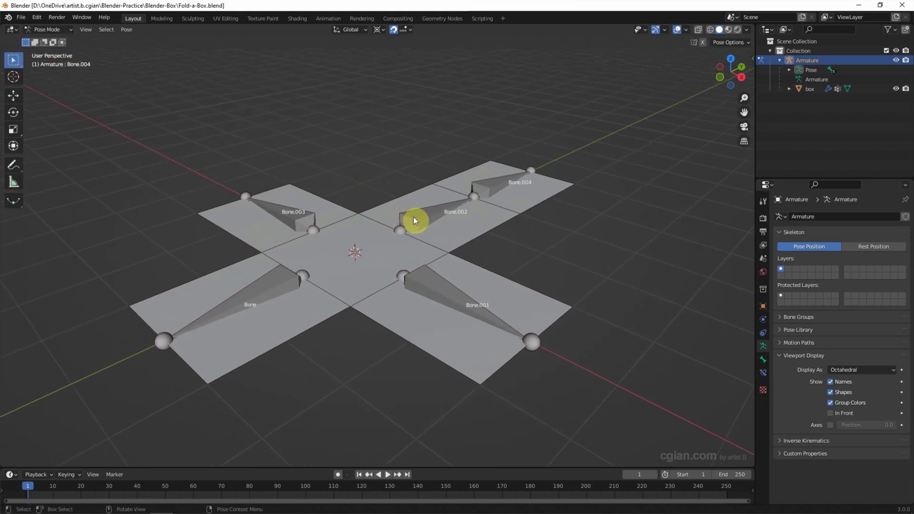
pyautogui.click(438, 214)
pyautogui.click(750, 61)
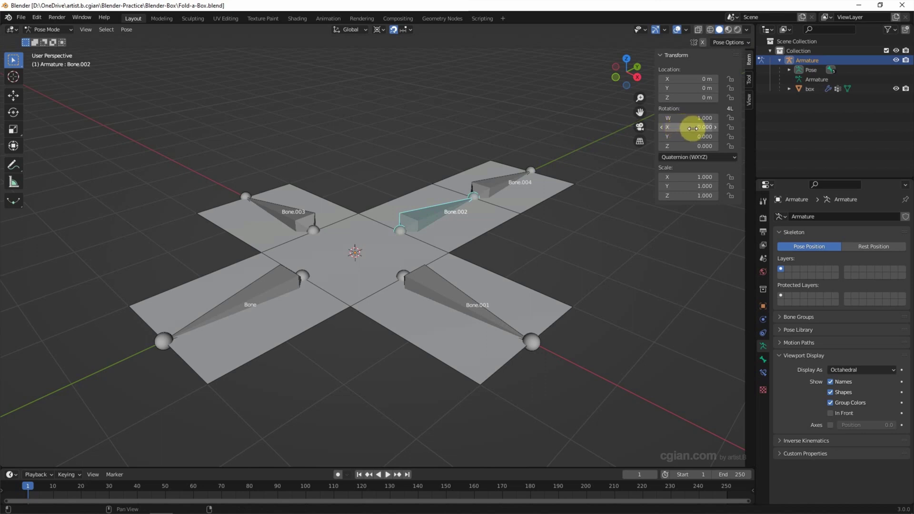
# Step: Reset Bone.002's X rotation to 0, enable auto-keying, and keyframe the flat rotation at frame 1
pyautogui.moveTo(696, 128)
pyautogui.mouseDown()
pyautogui.moveTo(729, 128)
pyautogui.moveTo(696, 127)
pyautogui.mouseUp()
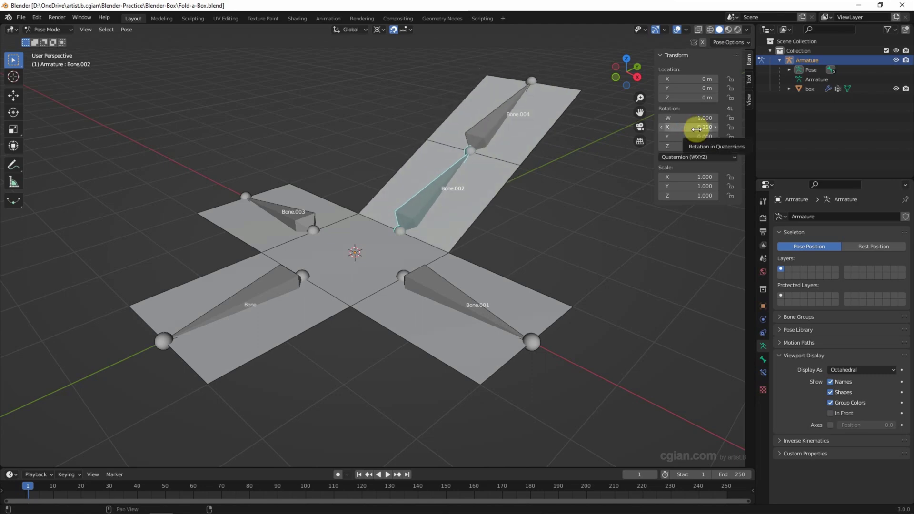
pyautogui.click(697, 128)
pyautogui.write('0')
pyautogui.press('Return')
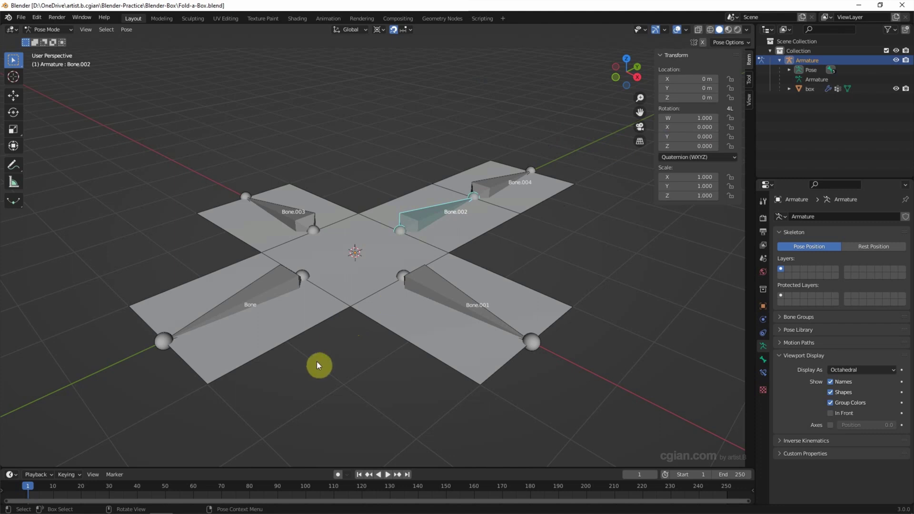
pyautogui.click(337, 475)
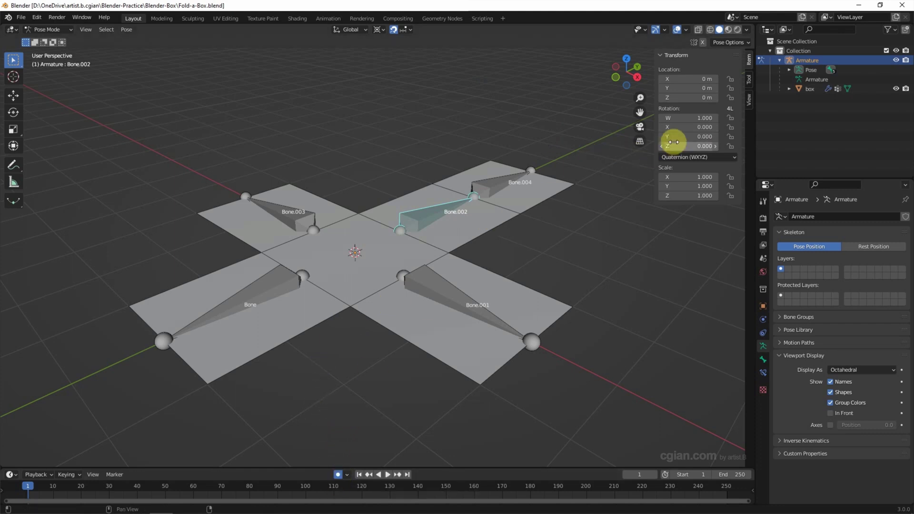
pyautogui.rightClick(681, 126)
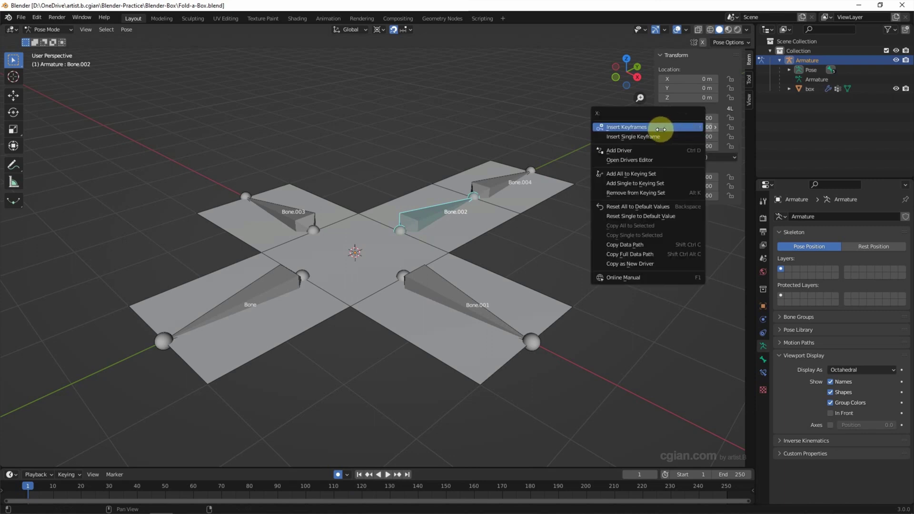
pyautogui.click(662, 128)
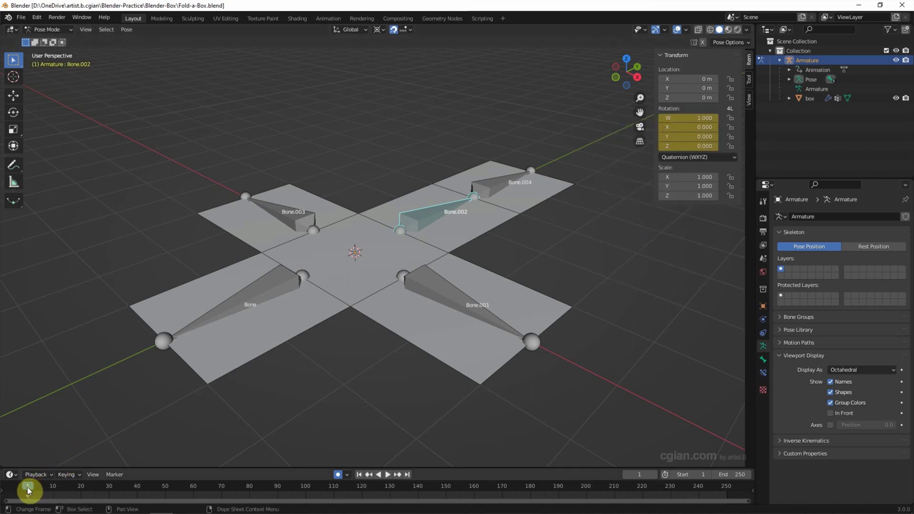
# Step: At frame 250 set Bone.002's X rotation to -1 to fold its flap upright, then return to frame 1
pyautogui.click(407, 474)
pyautogui.click(677, 126)
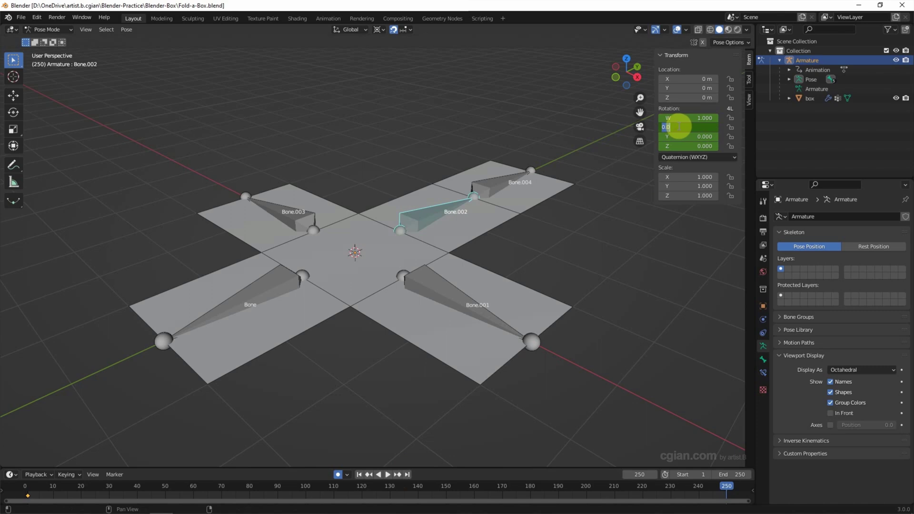
pyautogui.write('-1')
pyautogui.press('Return')
pyautogui.scroll(-2, 504, 242)
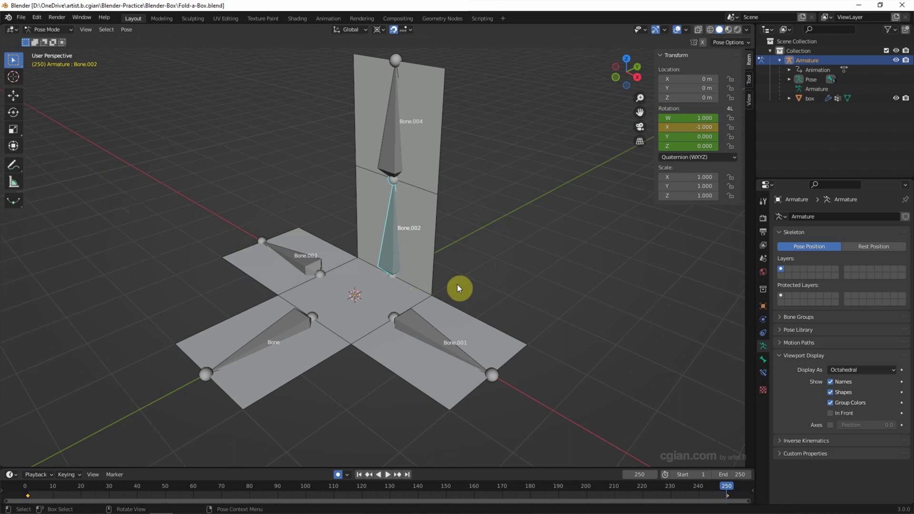
pyautogui.click(358, 475)
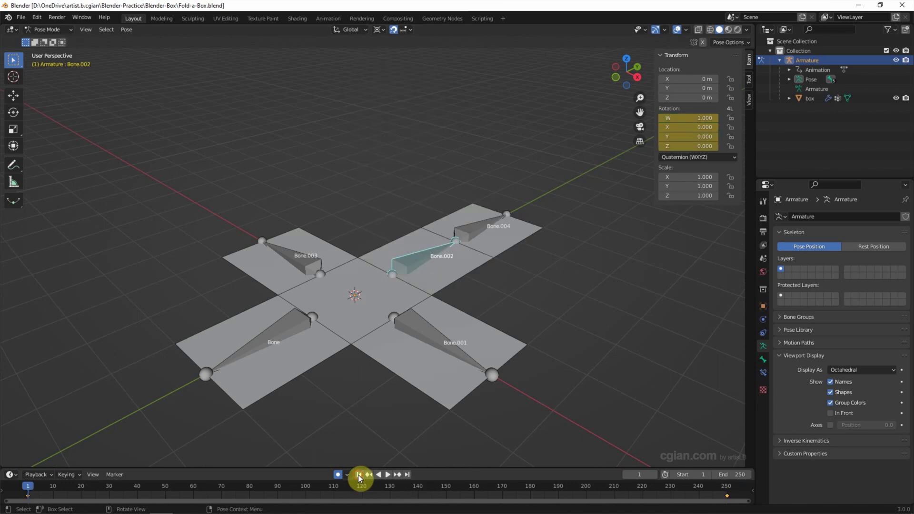
# Step: Play back Bone.002's fold, stop it, and rewind to frame 1
pyautogui.click(387, 476)
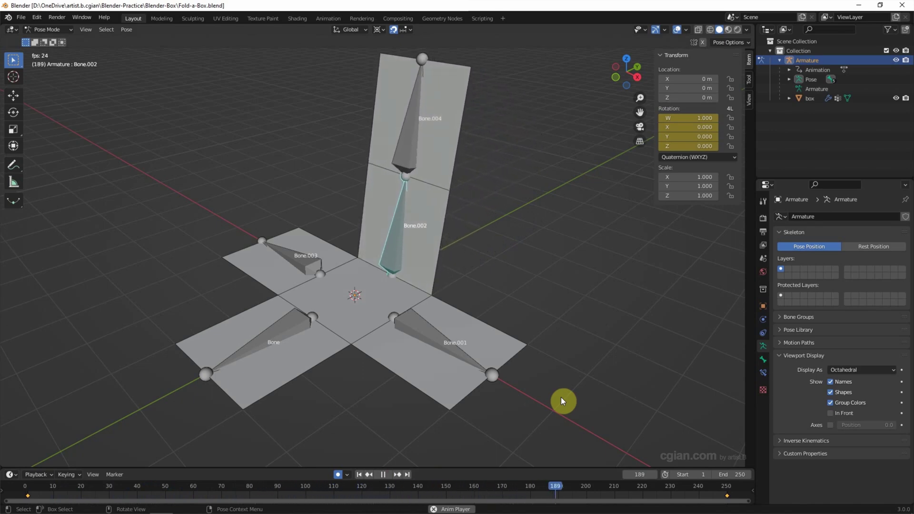
pyautogui.click(384, 474)
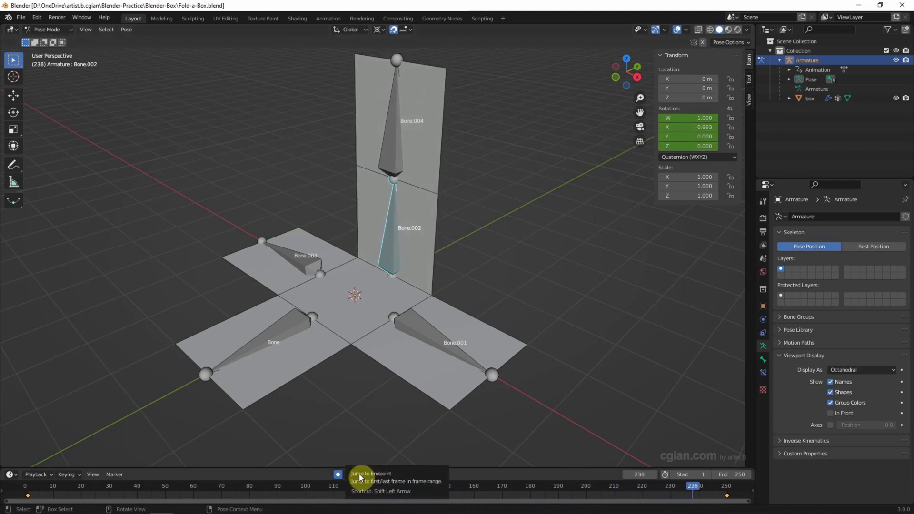
pyautogui.click(359, 474)
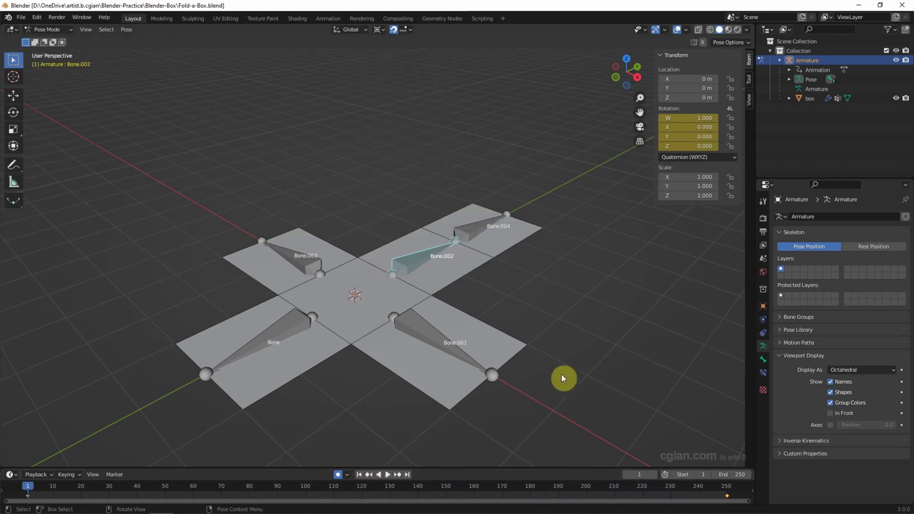
# Step: Keyframe the flat X rotation at frame 1 for Bone.001, Bone, Bone.003 and Bone.004
pyautogui.click(412, 325)
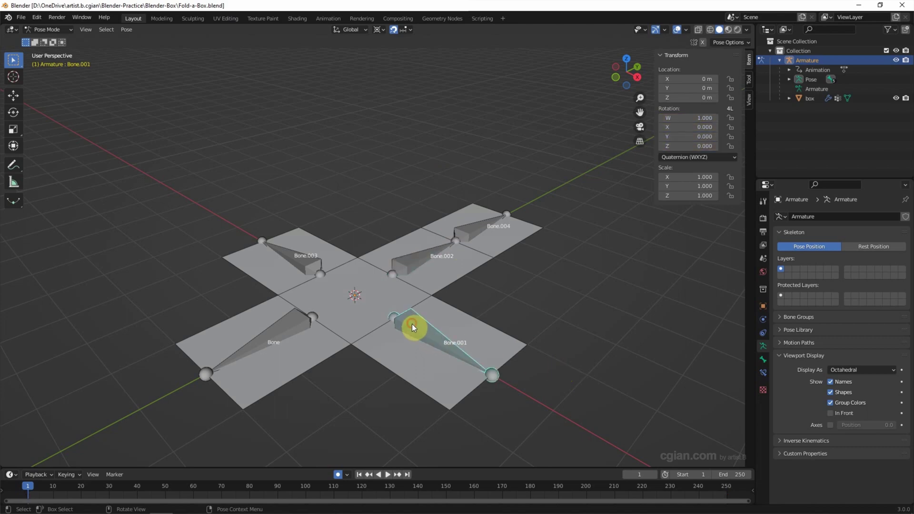
pyautogui.rightClick(664, 127)
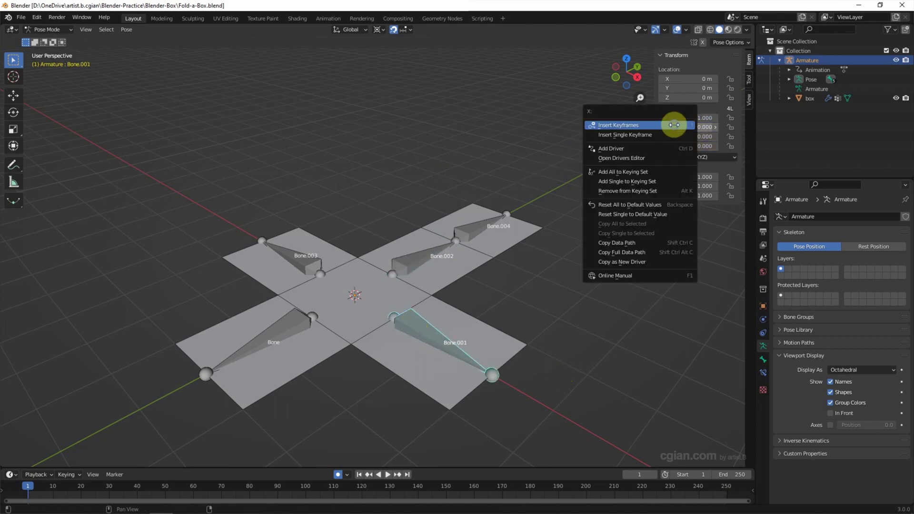
pyautogui.click(648, 126)
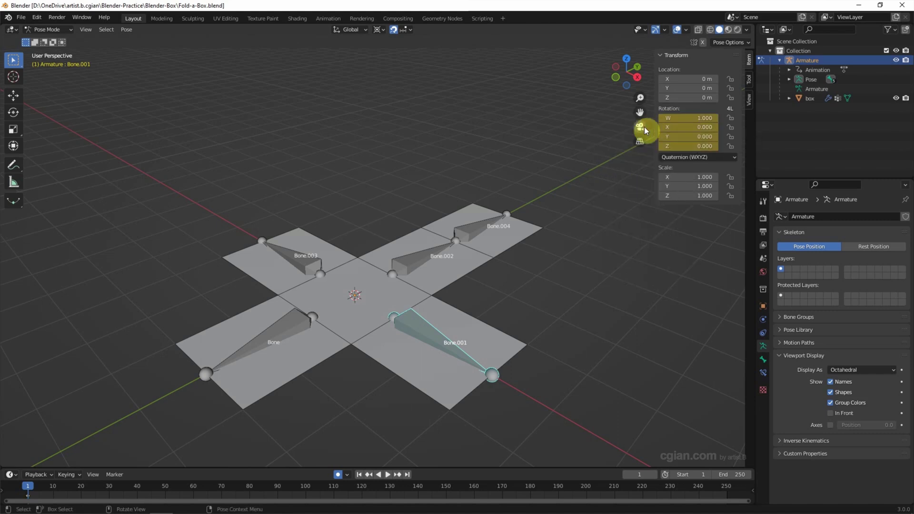
pyautogui.click(301, 322)
pyautogui.rightClick(677, 126)
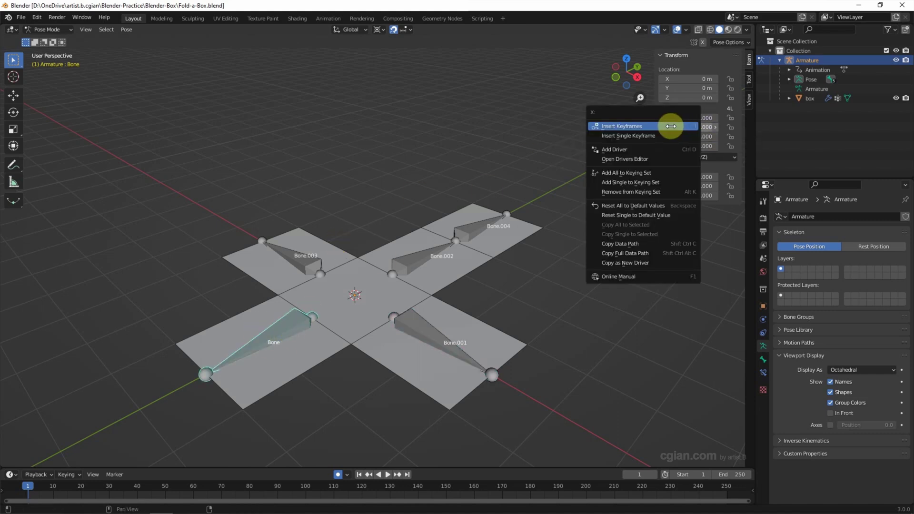
pyautogui.click(678, 126)
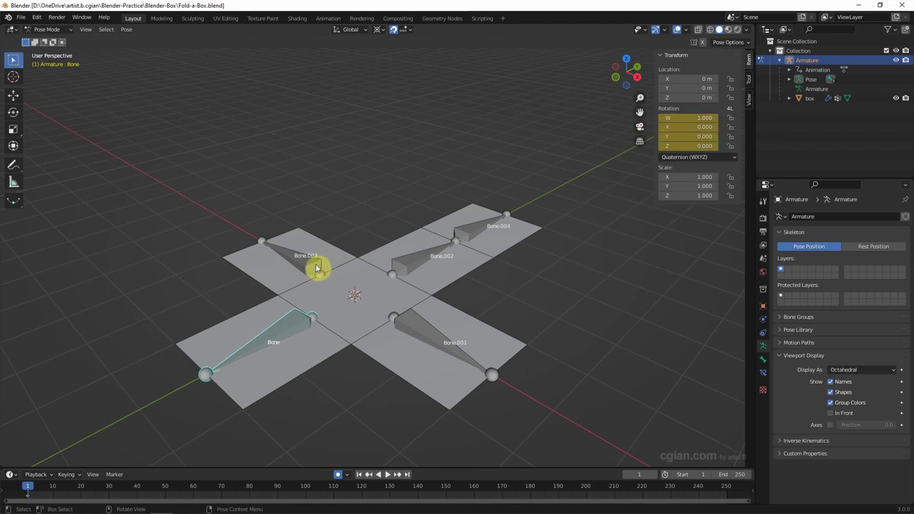
pyautogui.click(314, 266)
pyautogui.rightClick(691, 126)
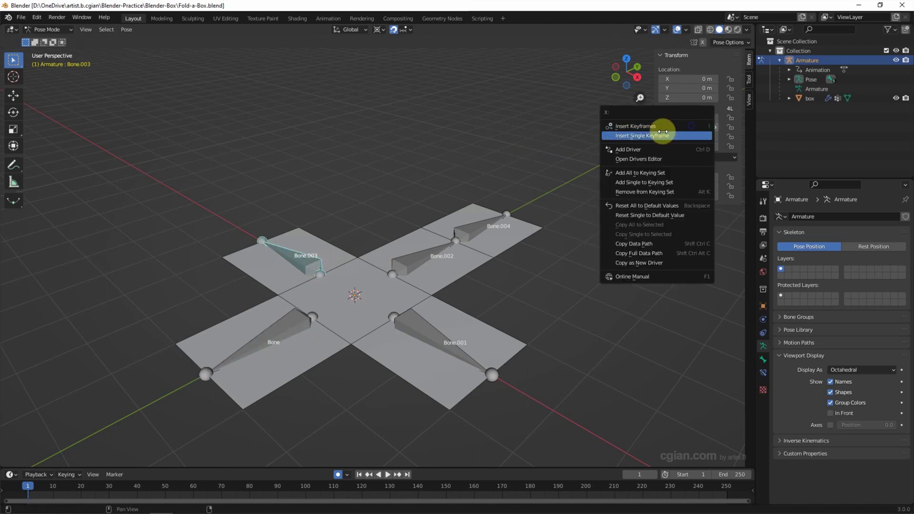
pyautogui.click(670, 124)
pyautogui.click(476, 229)
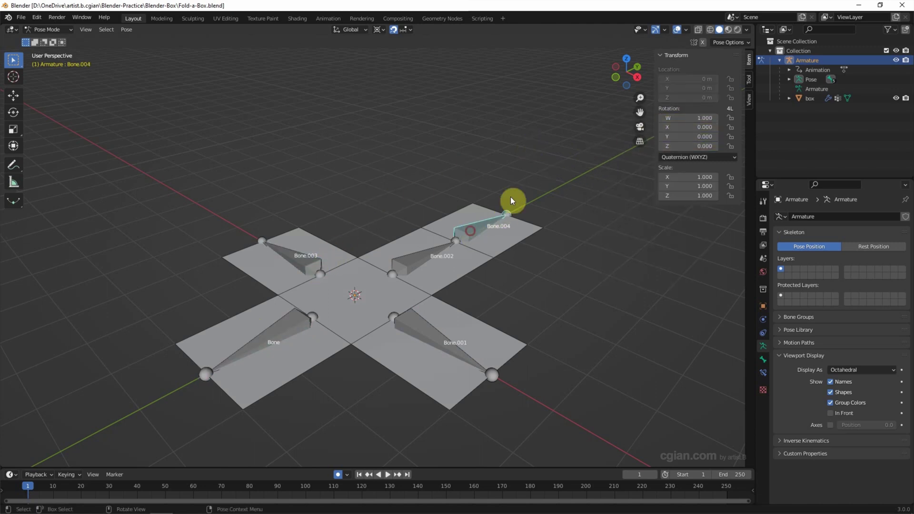
pyautogui.rightClick(693, 127)
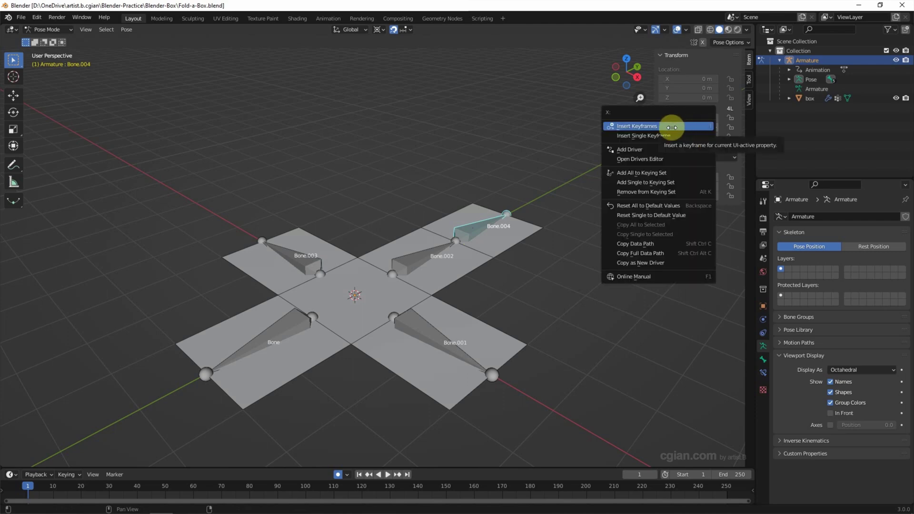
pyautogui.click(671, 126)
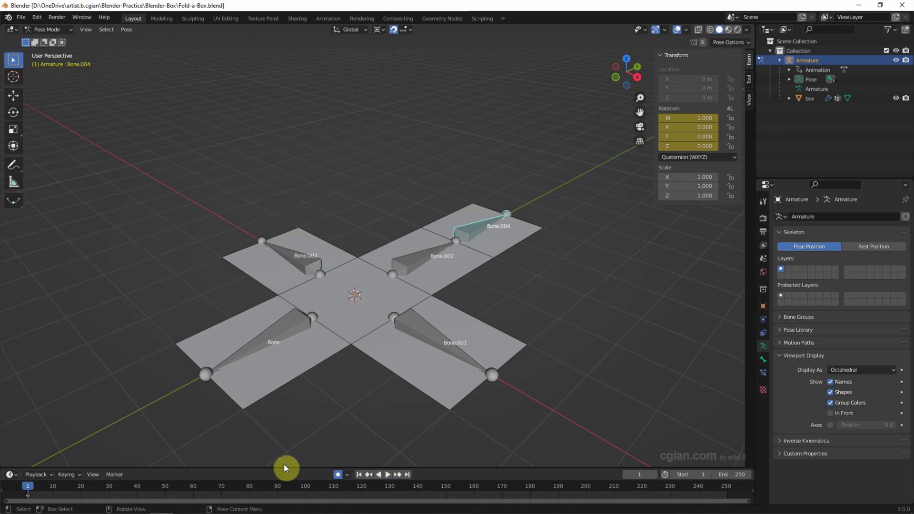
# Step: At frame 250, set Bone.003 and Bone X rotation to -1 to fold their flaps upright
pyautogui.click(407, 475)
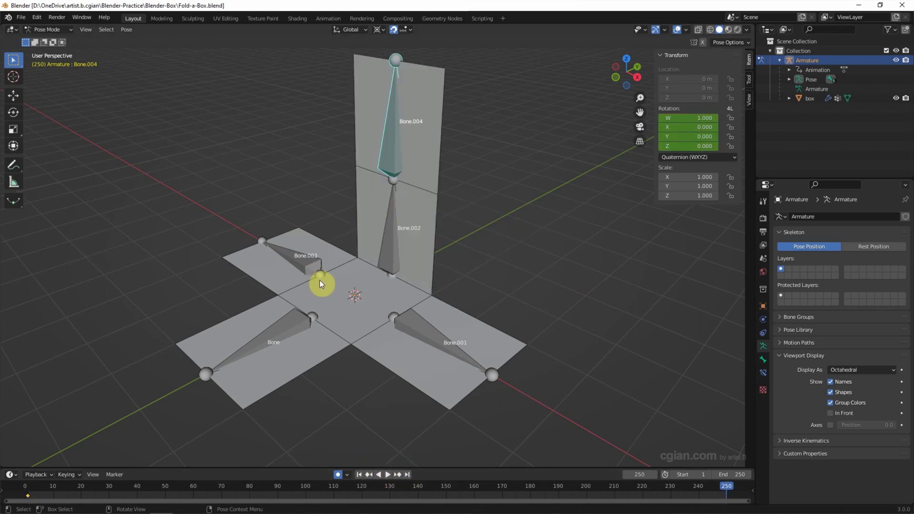
pyautogui.click(313, 267)
pyautogui.doubleClick(673, 127)
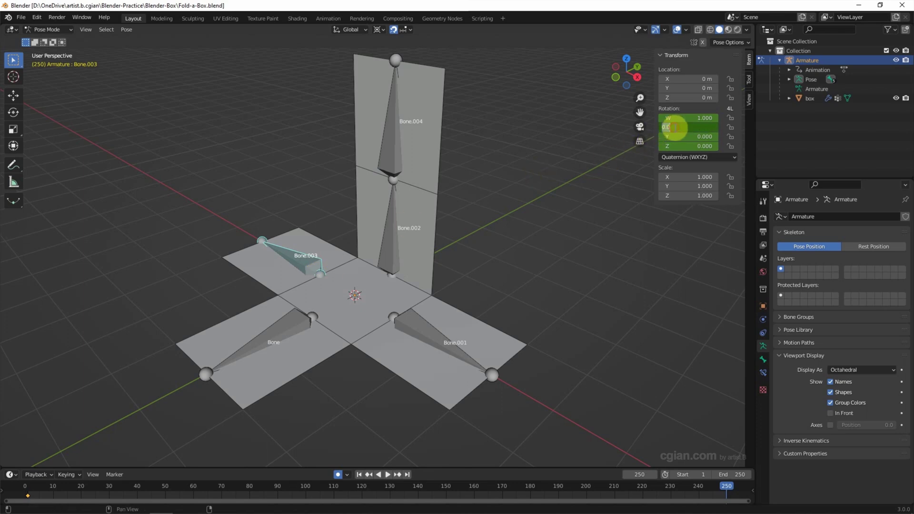
pyautogui.write('1')
pyautogui.press('Return')
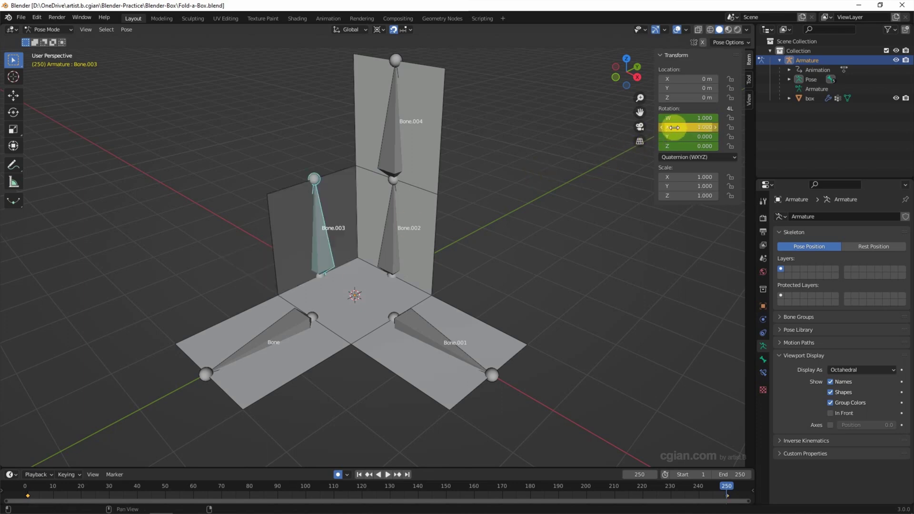
pyautogui.press('-')
pyautogui.click(312, 316)
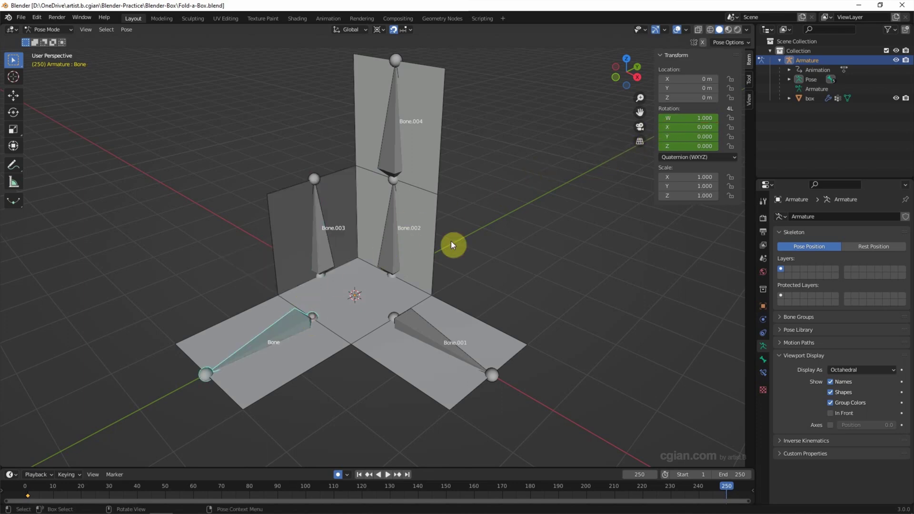
pyautogui.doubleClick(695, 127)
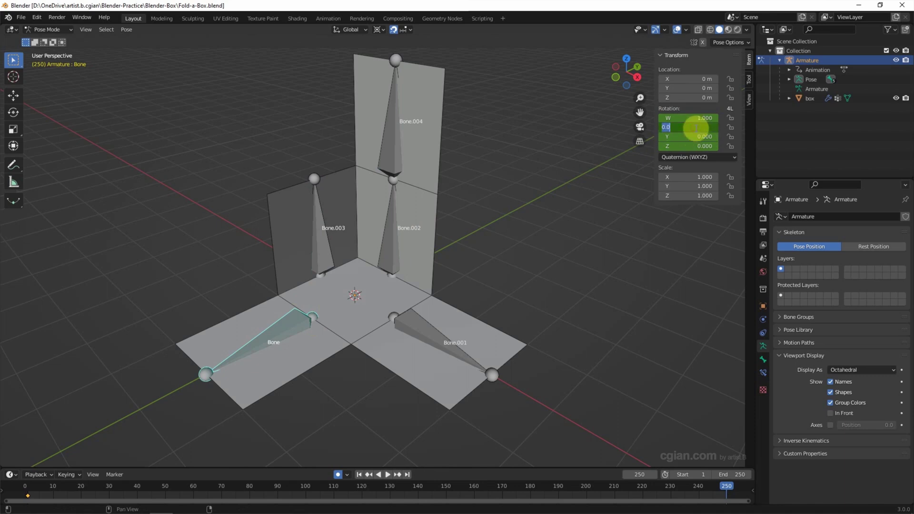
pyautogui.write('-1')
pyautogui.press('Return')
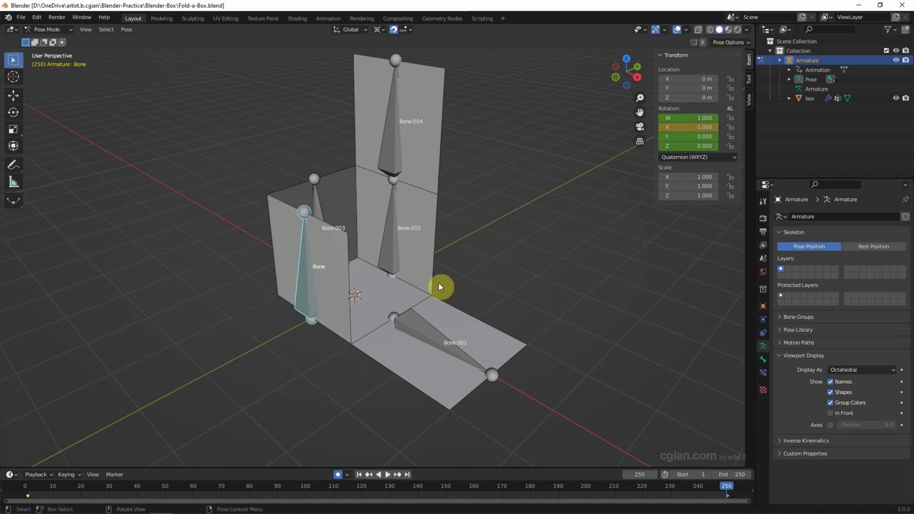
# Step: Set Bone.001 and Bone.004 X rotation to -1, closing the lid over the top
pyautogui.click(387, 317)
pyautogui.doubleClick(695, 127)
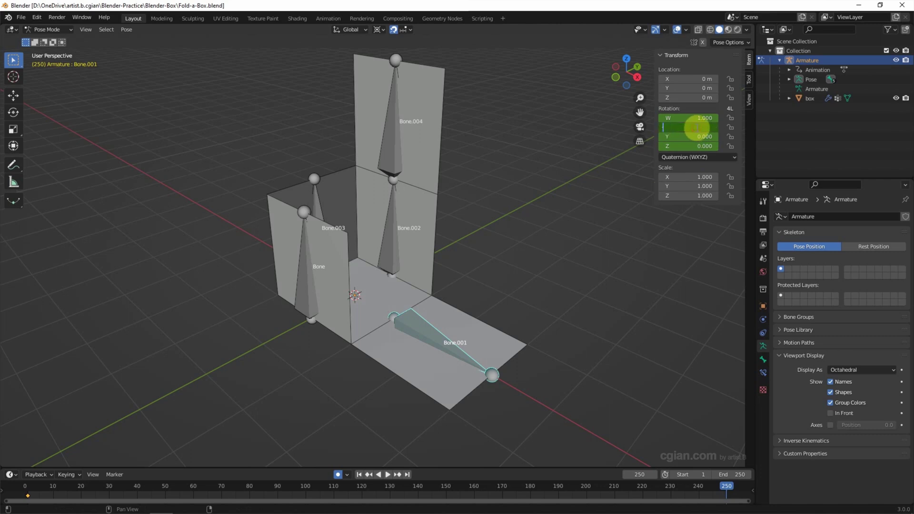
pyautogui.write('-1')
pyautogui.press('Return')
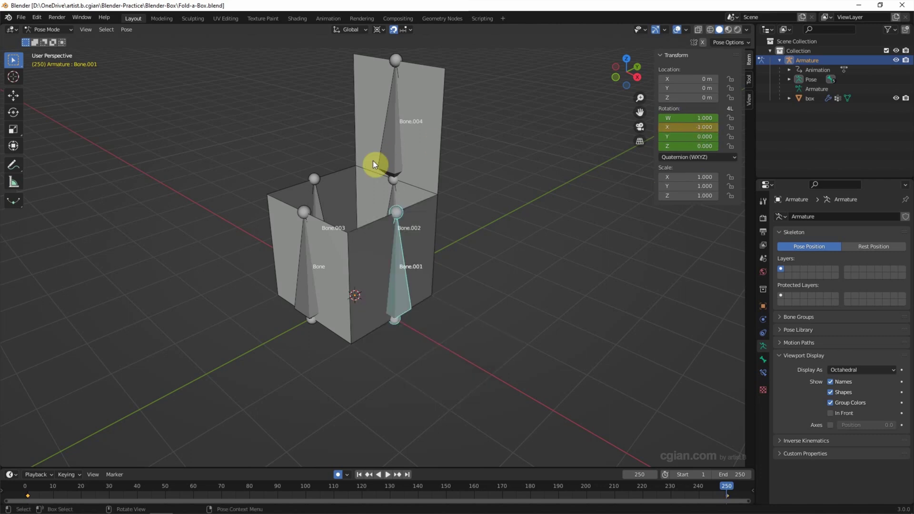
pyautogui.click(391, 180)
pyautogui.click(391, 164)
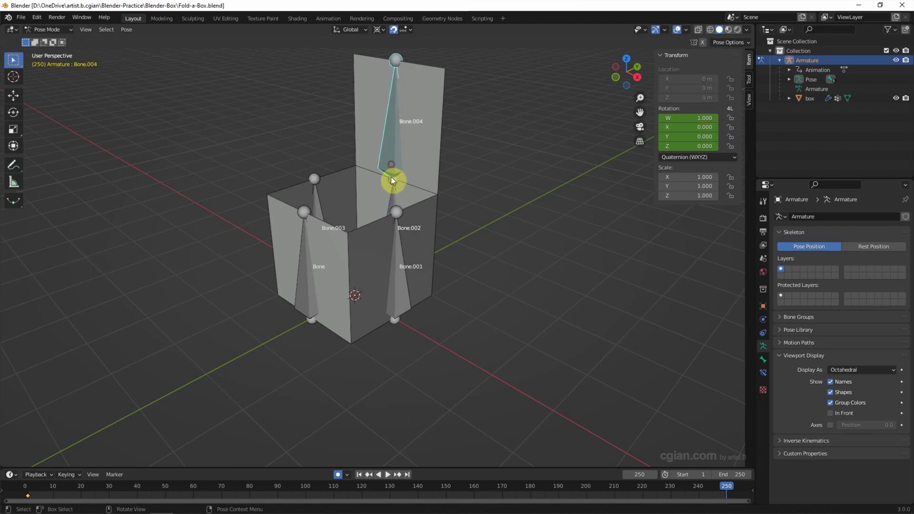
pyautogui.doubleClick(695, 127)
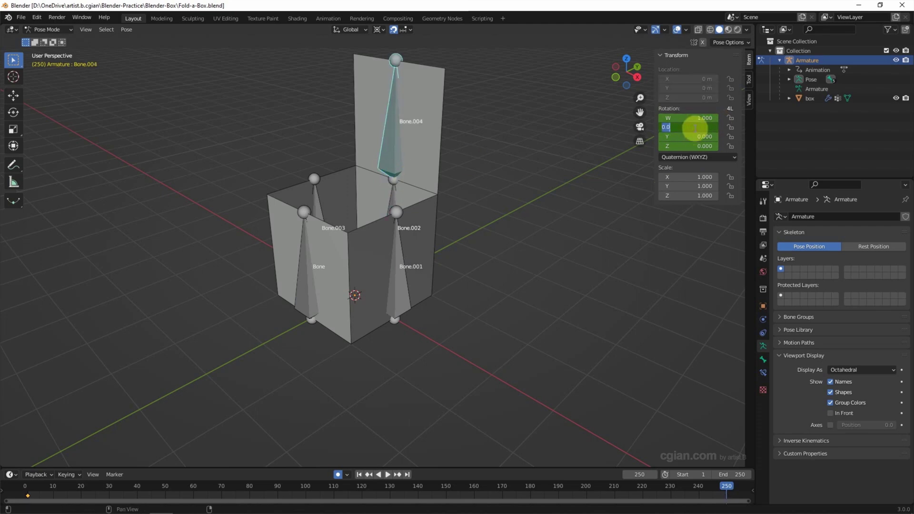
pyautogui.write('-1')
pyautogui.press('Return')
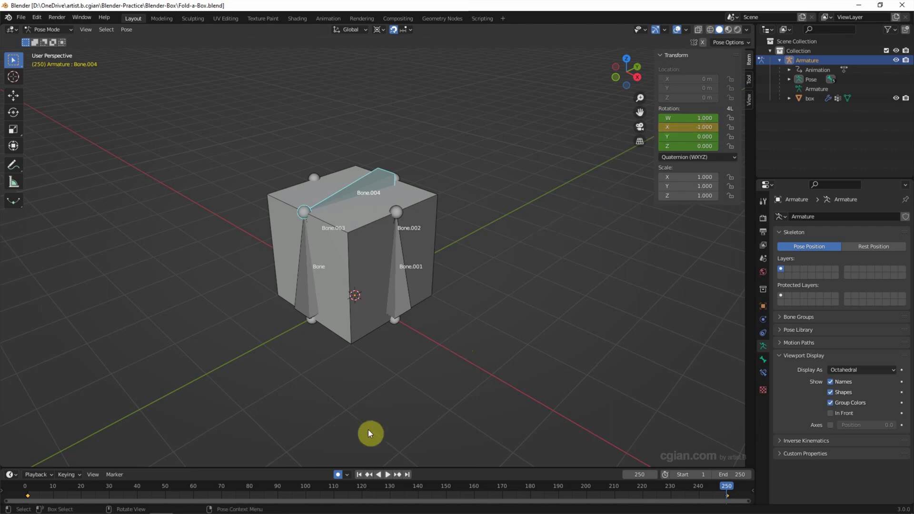
# Step: Play the box-folding animation, rewind to frame 1, and hide the transform sidebar
pyautogui.click(359, 475)
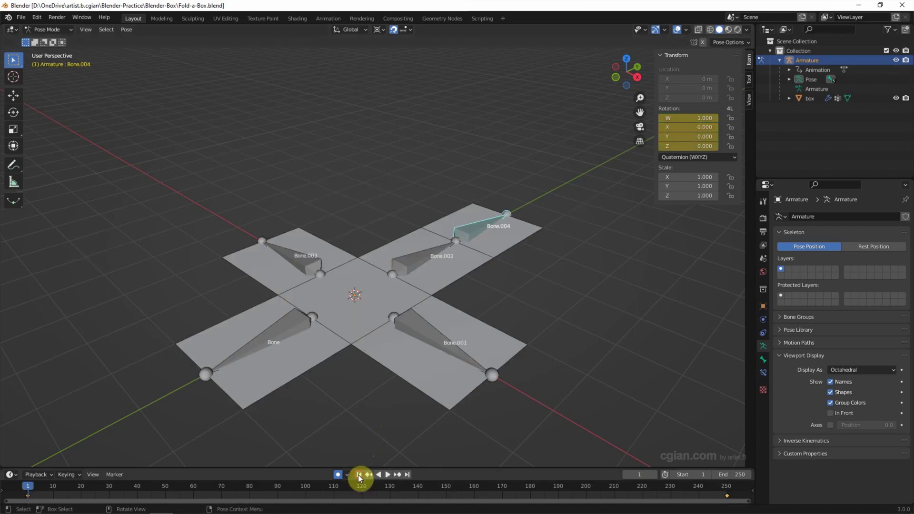
pyautogui.click(387, 474)
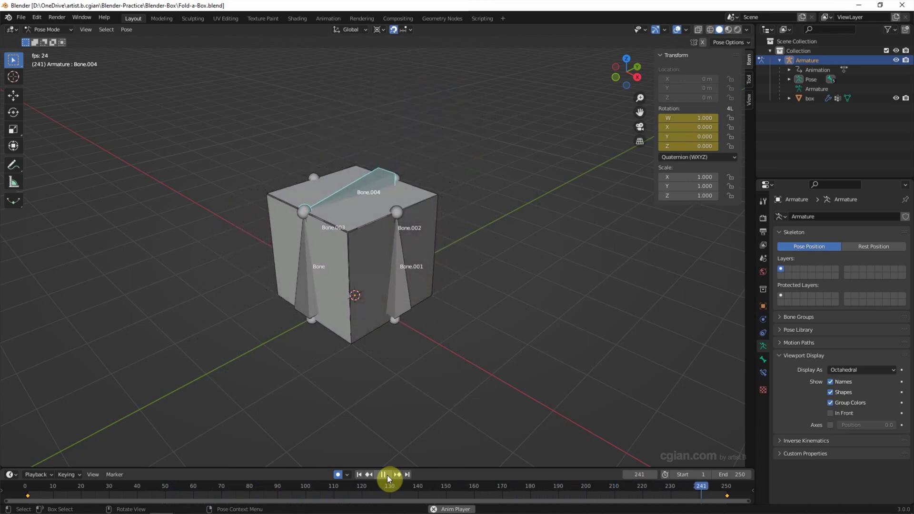
pyautogui.click(387, 475)
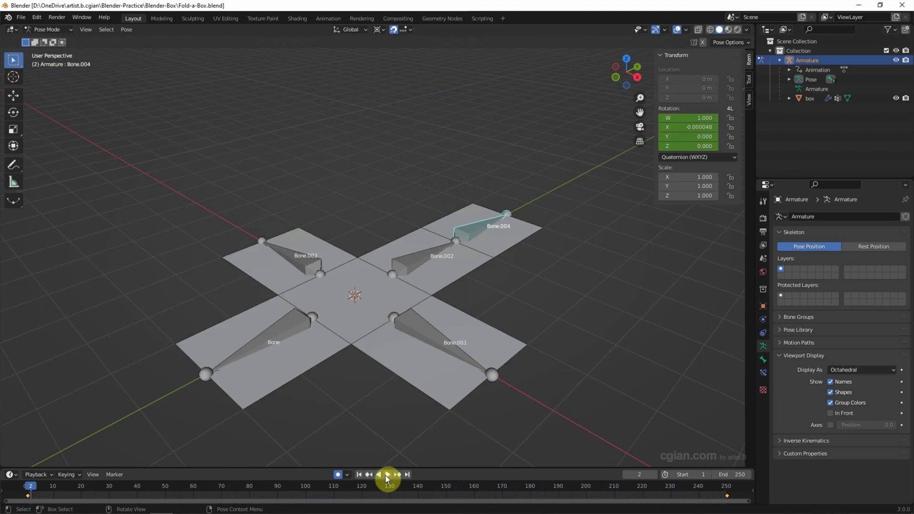
pyautogui.click(359, 475)
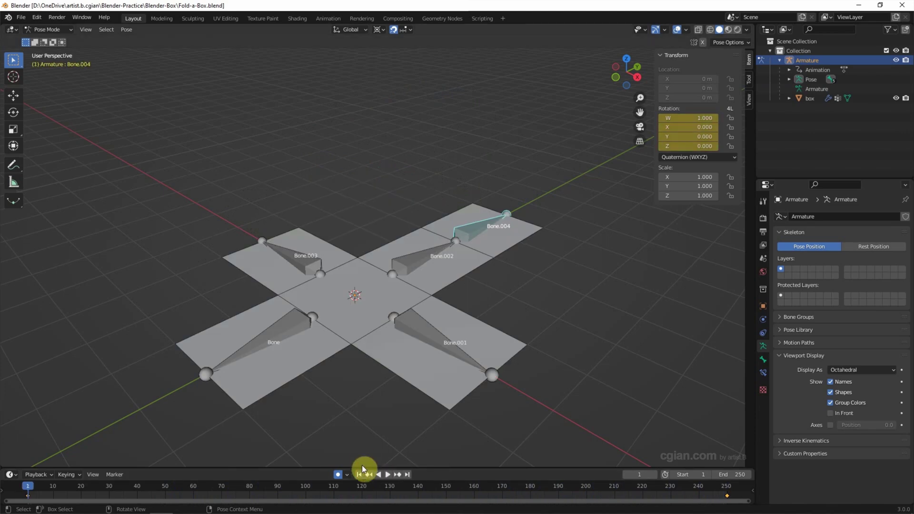
pyautogui.moveTo(367, 419); pyautogui.dragTo(365, 341, button='middle')
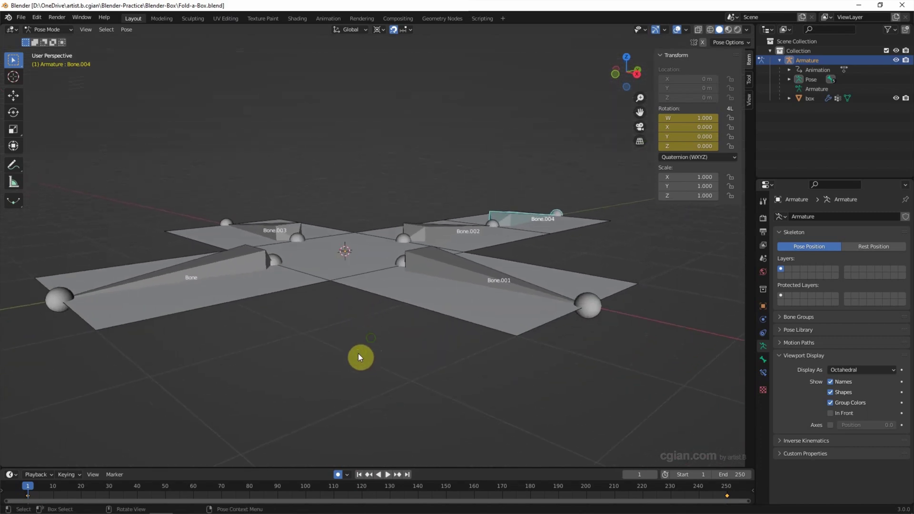
pyautogui.moveTo(654, 158); pyautogui.dragTo(759, 157)
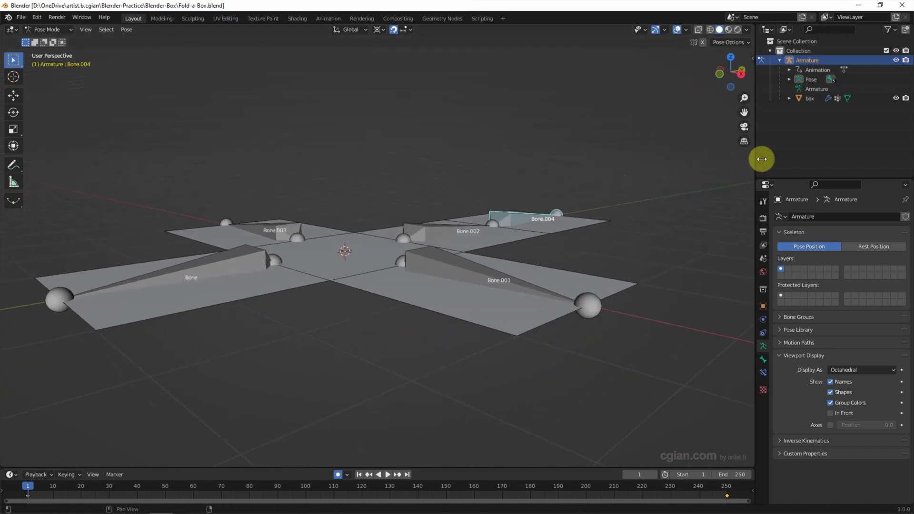
pyautogui.click(50, 30)
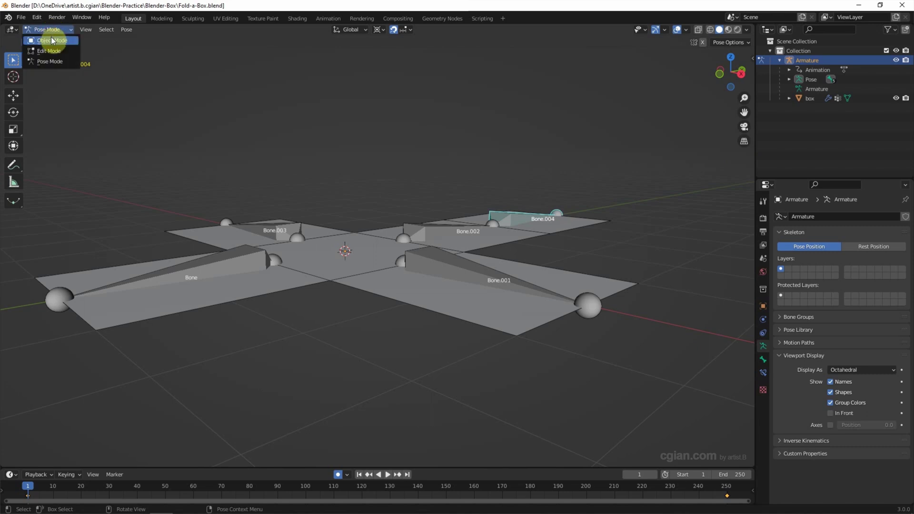
# Step: Return to Object Mode and add a Solidify modifier with 0.01 m thickness to the box mesh
pyautogui.click(50, 37)
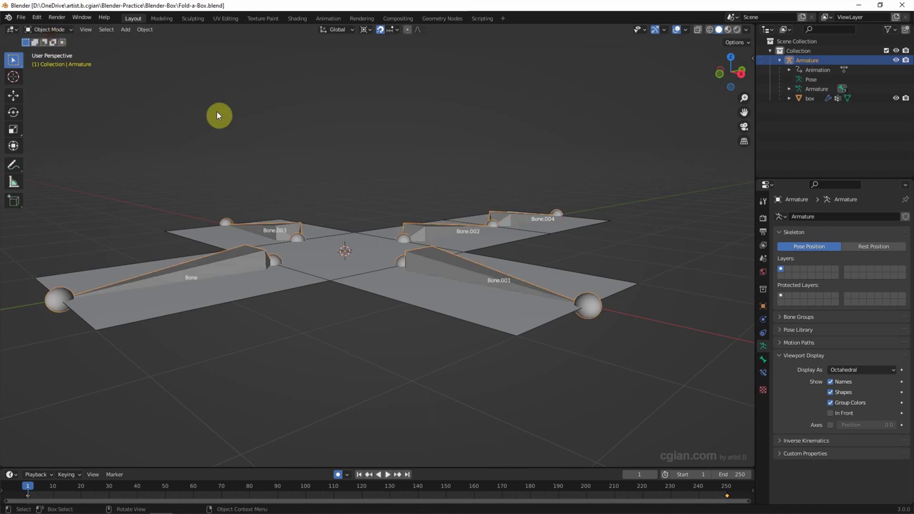
pyautogui.click(360, 281)
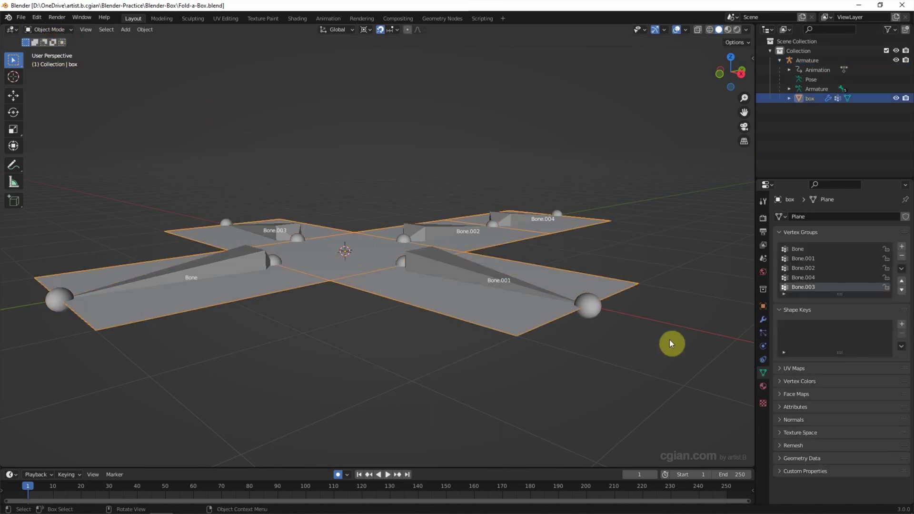
pyautogui.click(762, 320)
pyautogui.click(811, 216)
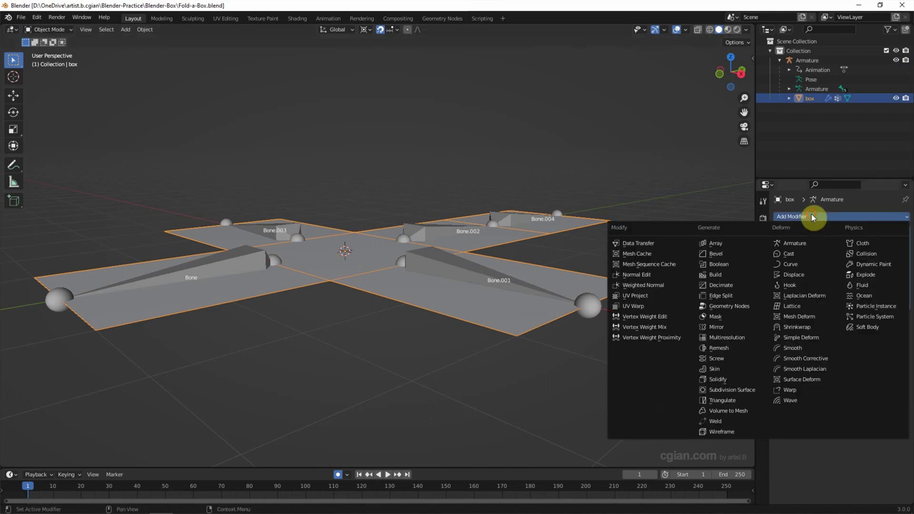
pyautogui.click(742, 377)
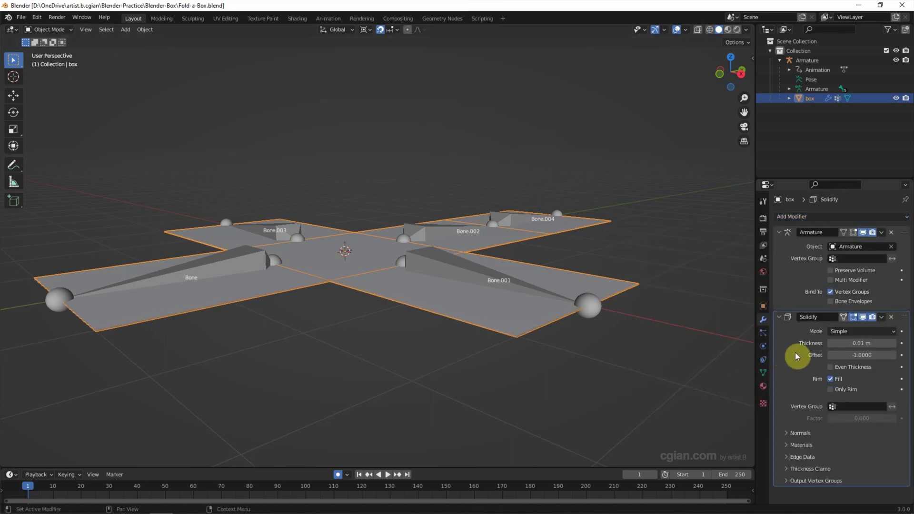
pyautogui.moveTo(862, 343); pyautogui.dragTo(851, 343)
# Step: In Material Preview shading, create a new material for the box named 'Box-inside'
pyautogui.click(727, 30)
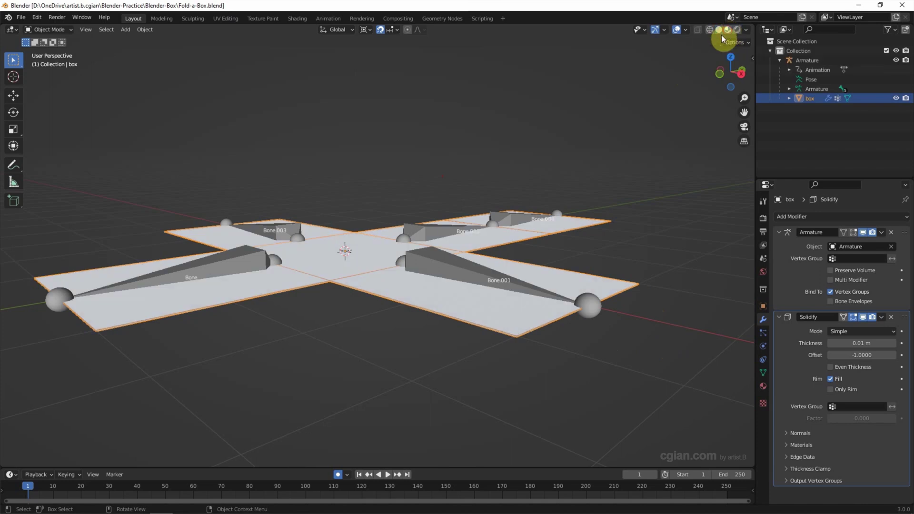
pyautogui.click(763, 387)
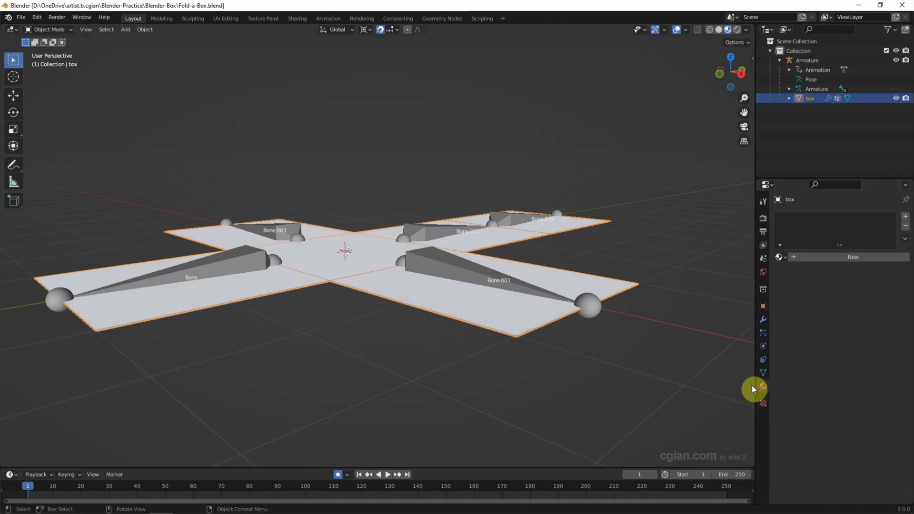
pyautogui.click(813, 257)
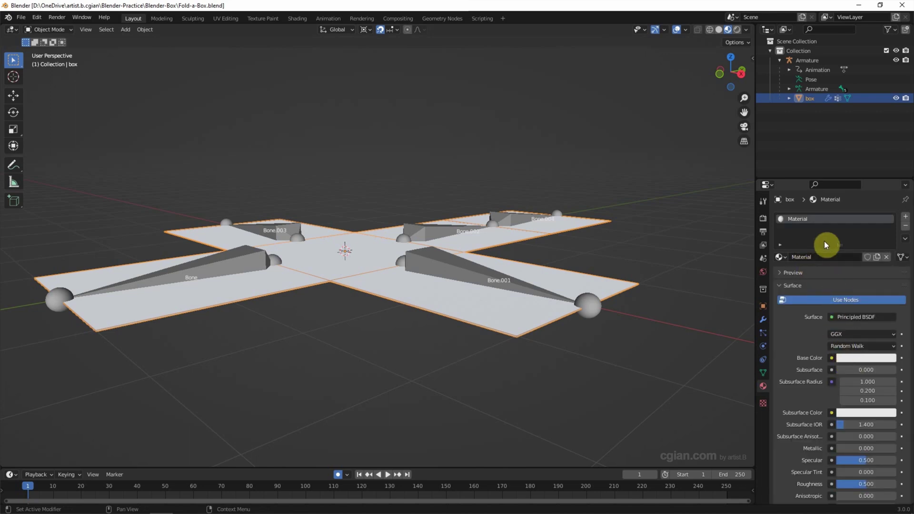
pyautogui.click(819, 257)
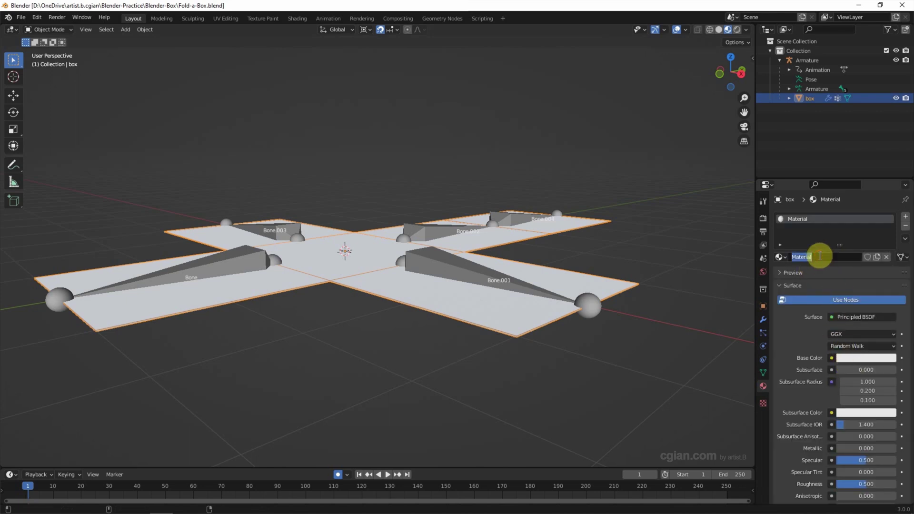
pyautogui.write('Box')
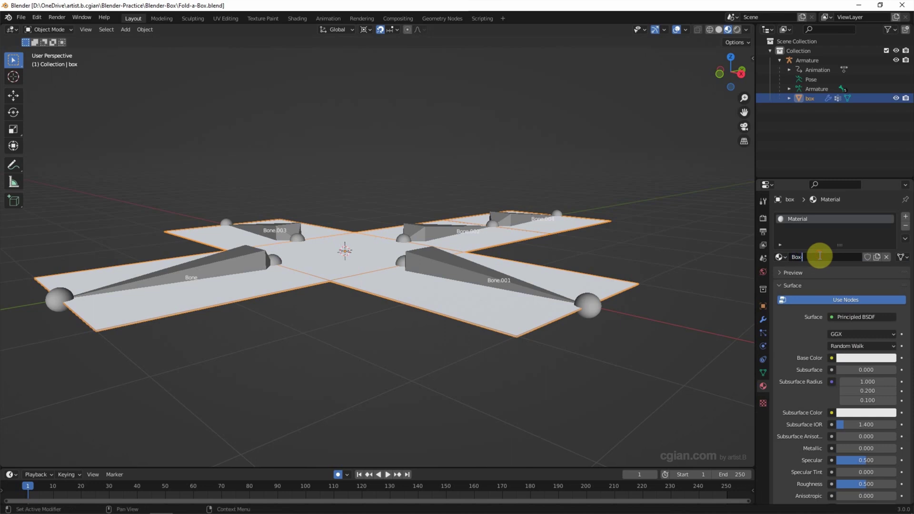
pyautogui.write('-inside')
pyautogui.press('Return')
# Step: Make Box-inside's base colour pink and add a second material slot
pyautogui.click(852, 358)
pyautogui.moveTo(846, 258); pyautogui.dragTo(856, 284)
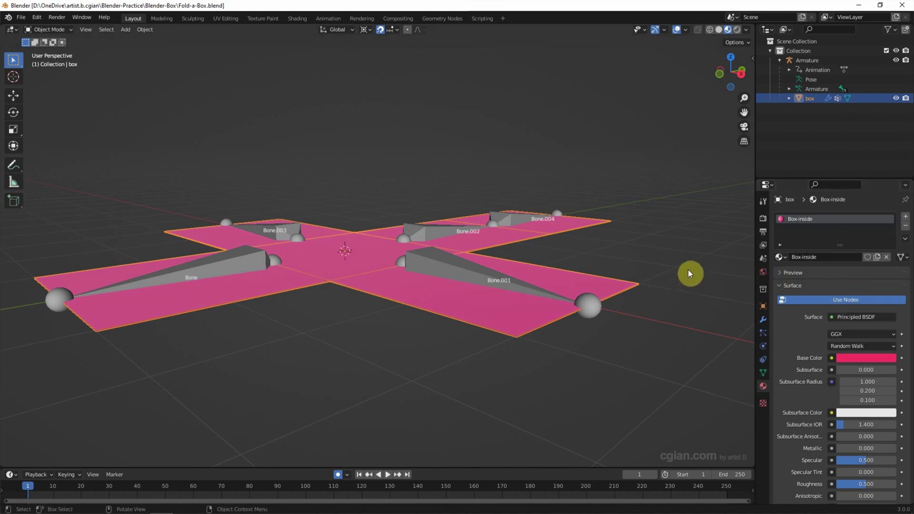
pyautogui.click(906, 216)
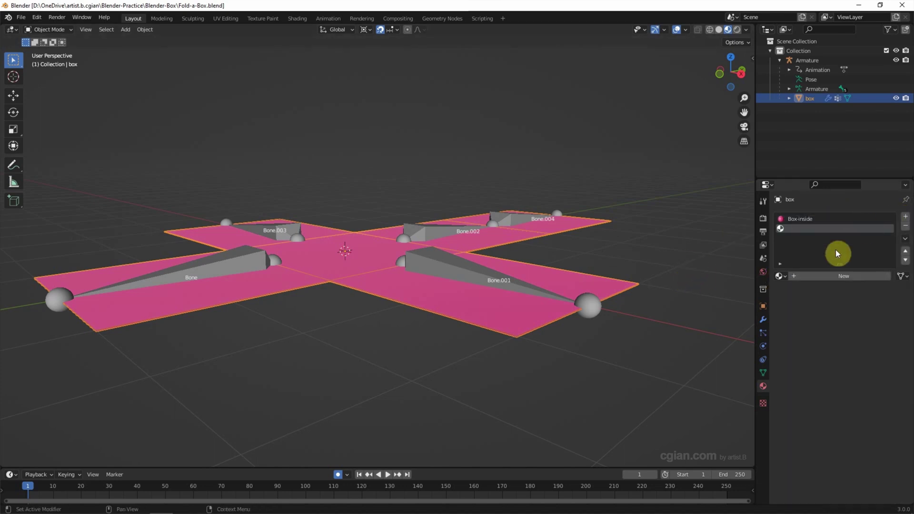
# Step: Create a blue material named 'Box-outside' in the second slot
pyautogui.click(836, 276)
pyautogui.doubleClick(812, 278)
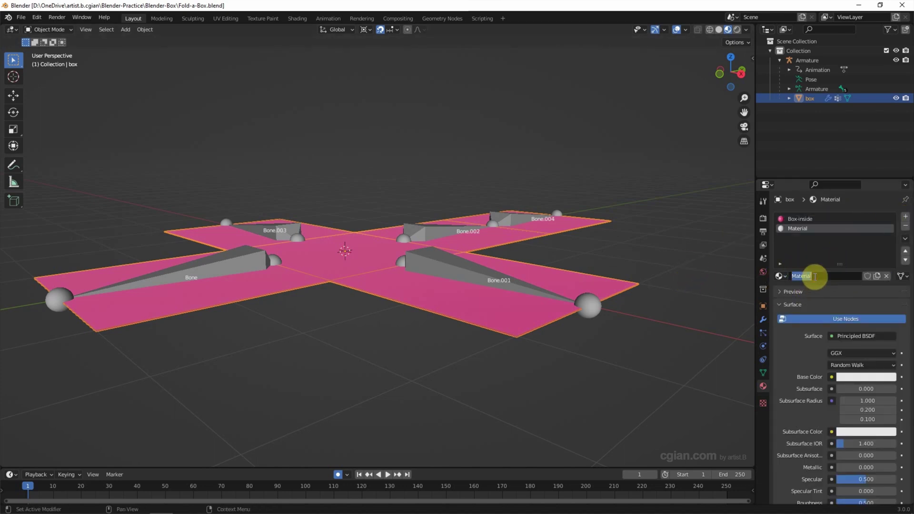
pyautogui.write('Box-outside')
pyautogui.press('Return')
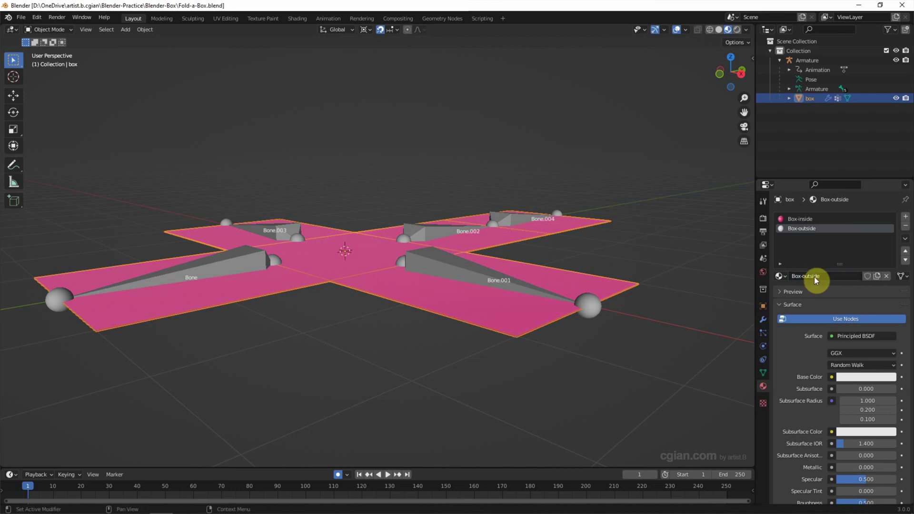
pyautogui.click(850, 378)
pyautogui.moveTo(849, 275); pyautogui.dragTo(859, 244)
# Step: Add a third slot with a new material named 'Box-Rim'
pyautogui.click(906, 219)
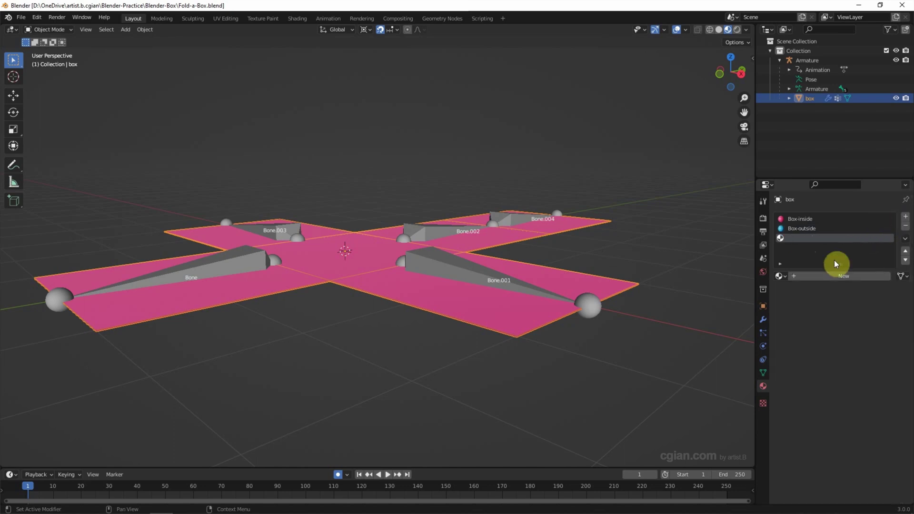
pyautogui.click(819, 276)
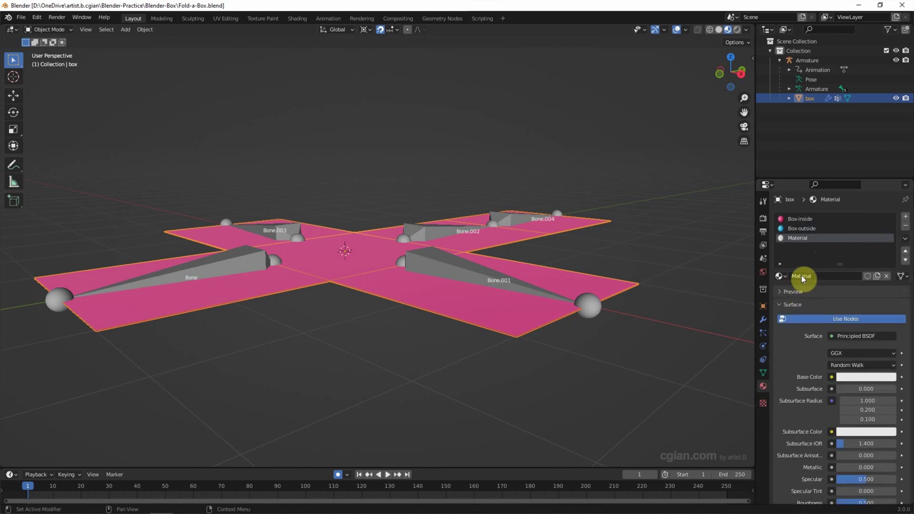
pyautogui.doubleClick(807, 275)
pyautogui.write('Box-Rim')
pyautogui.press('Return')
# Step: Set the Solidify modifier's Material Offset to 1 and Rim material to 2
pyautogui.click(762, 319)
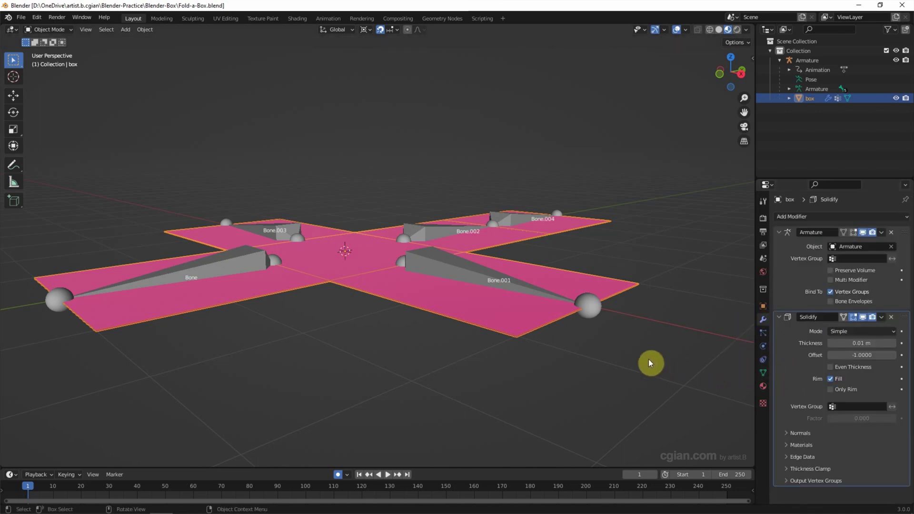
pyautogui.moveTo(610, 358)
pyautogui.mouseDown(button='middle')
pyautogui.moveTo(610, 314)
pyautogui.moveTo(613, 366)
pyautogui.mouseUp(button='middle')
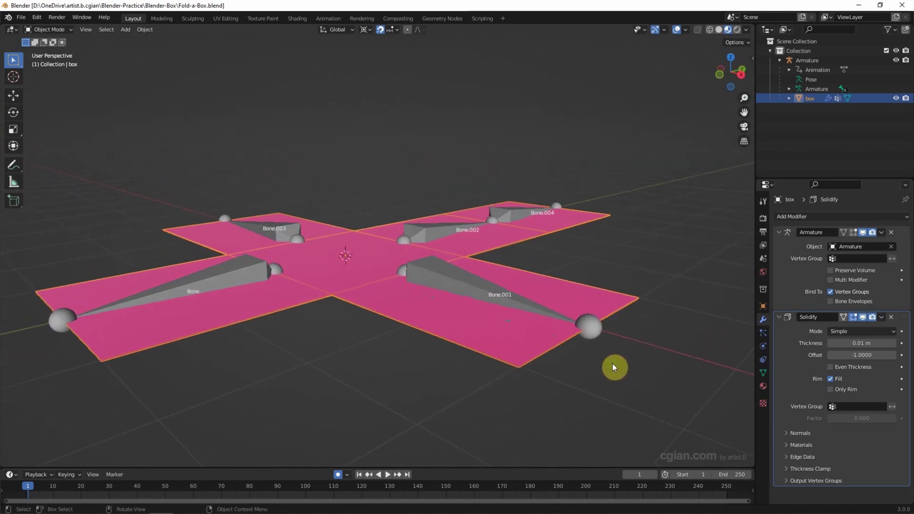
pyautogui.click(790, 444)
pyautogui.scroll(-1, 779, 396)
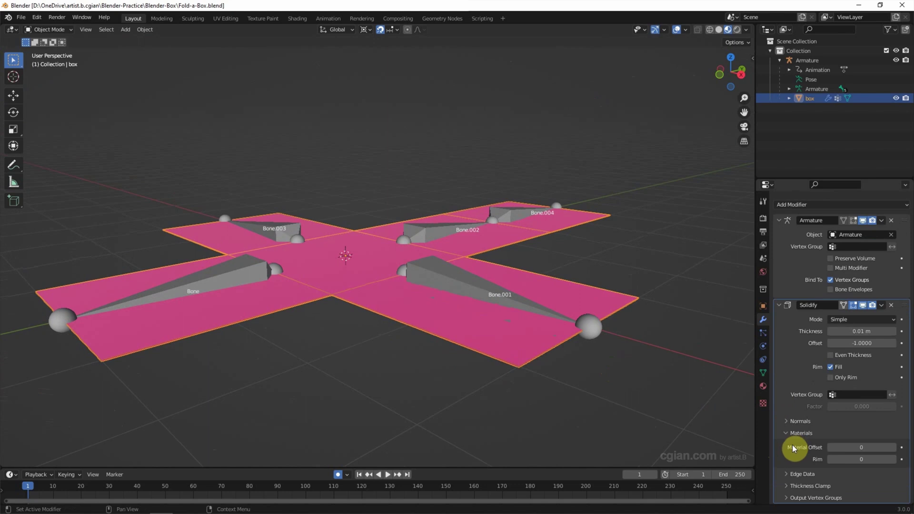
pyautogui.click(893, 447)
pyautogui.moveTo(615, 381)
pyautogui.mouseDown(button='middle')
pyautogui.moveTo(614, 327)
pyautogui.moveTo(615, 385)
pyautogui.mouseUp(button='middle')
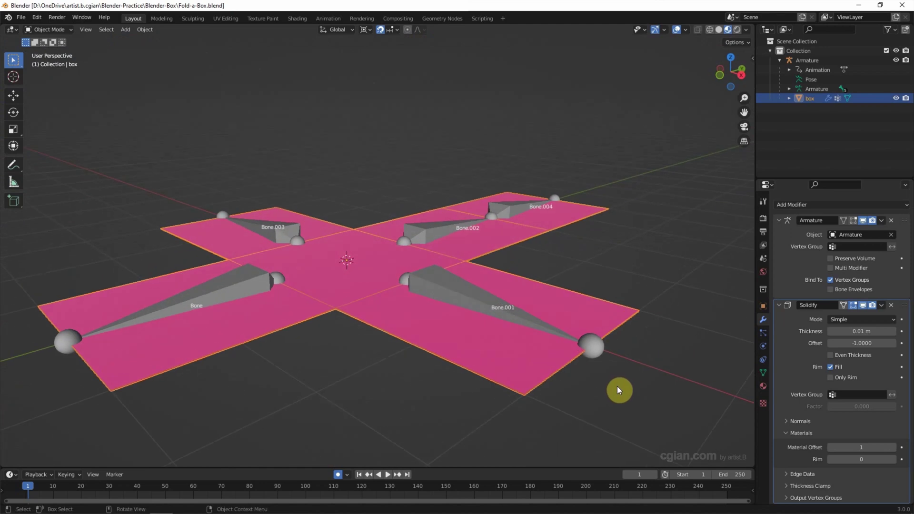
pyautogui.moveTo(621, 398); pyautogui.dragTo(751, 441, button='middle')
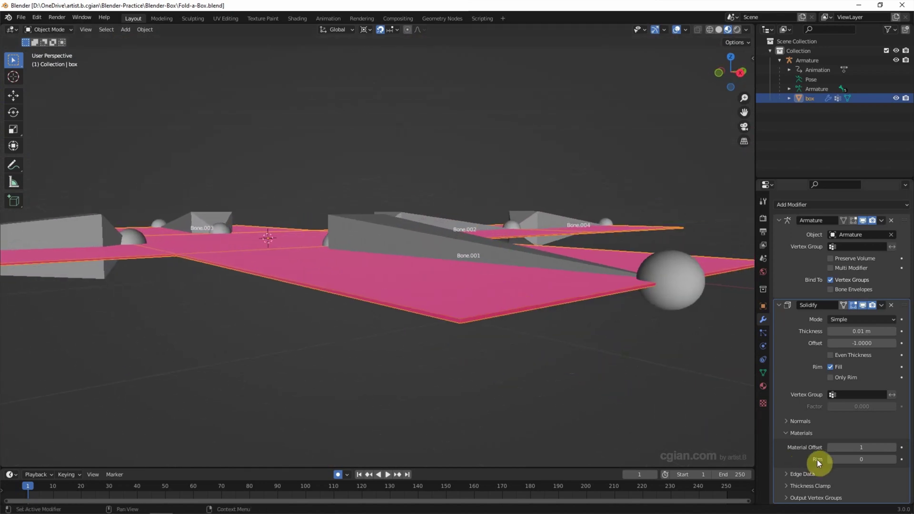
pyautogui.click(893, 460)
pyautogui.click(892, 461)
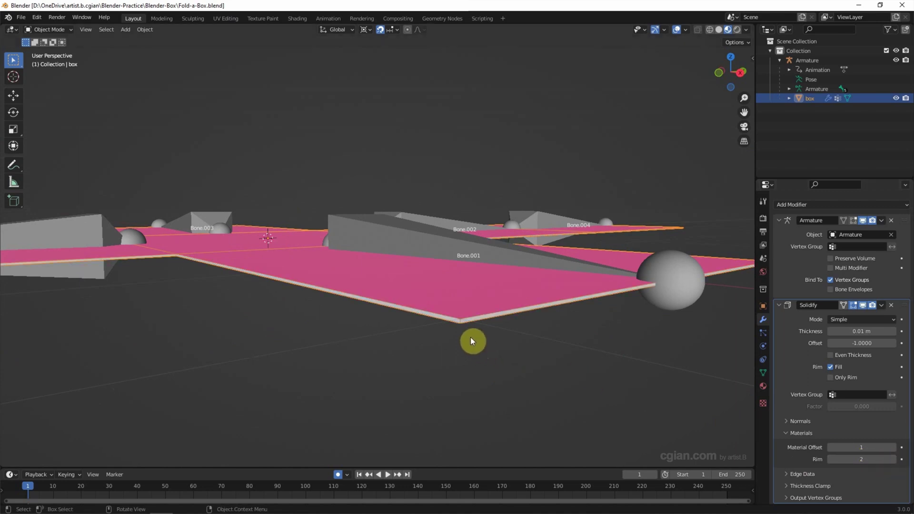